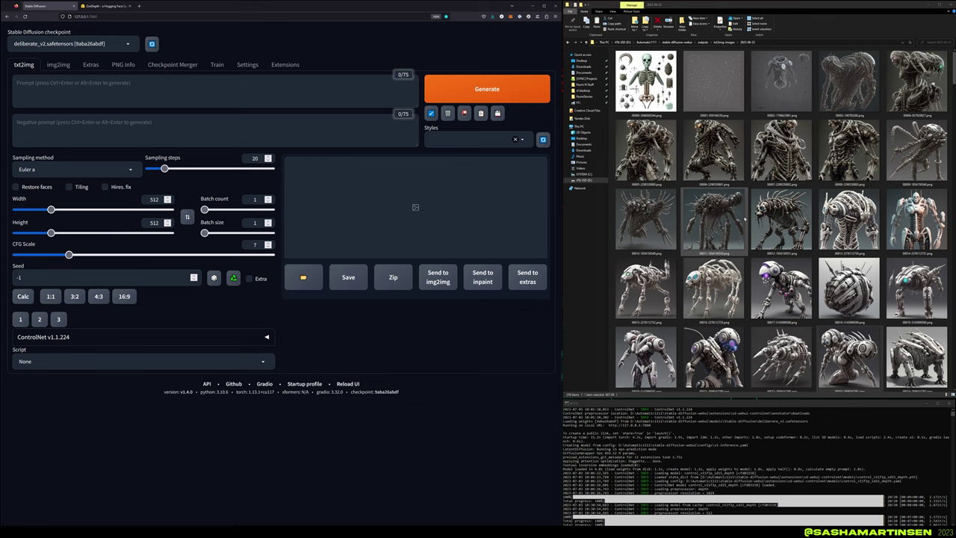
{"action": "scroll", "coordinate": [743, 238], "scroll_direction": "down", "scroll_amount": 10}
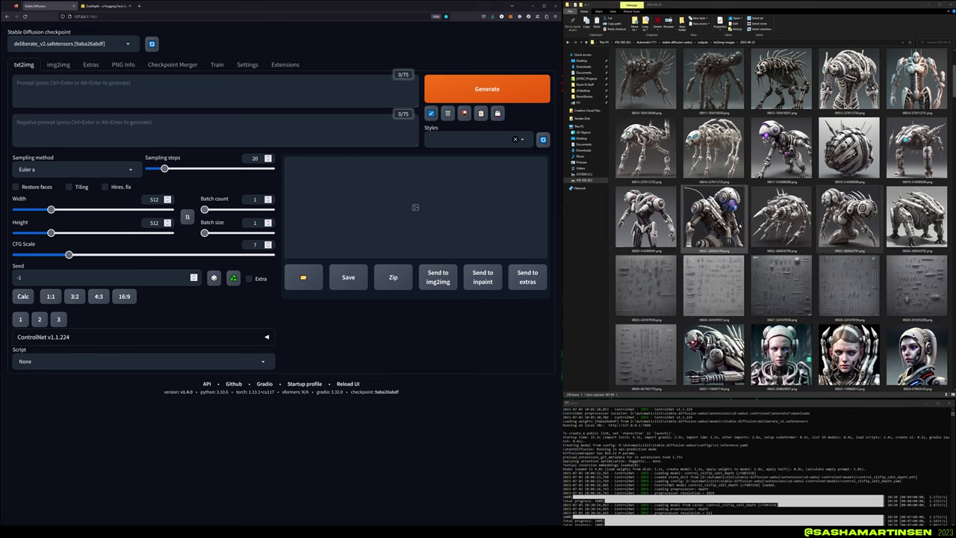
{"action": "scroll", "coordinate": [743, 233], "scroll_direction": "up", "scroll_amount": 10}
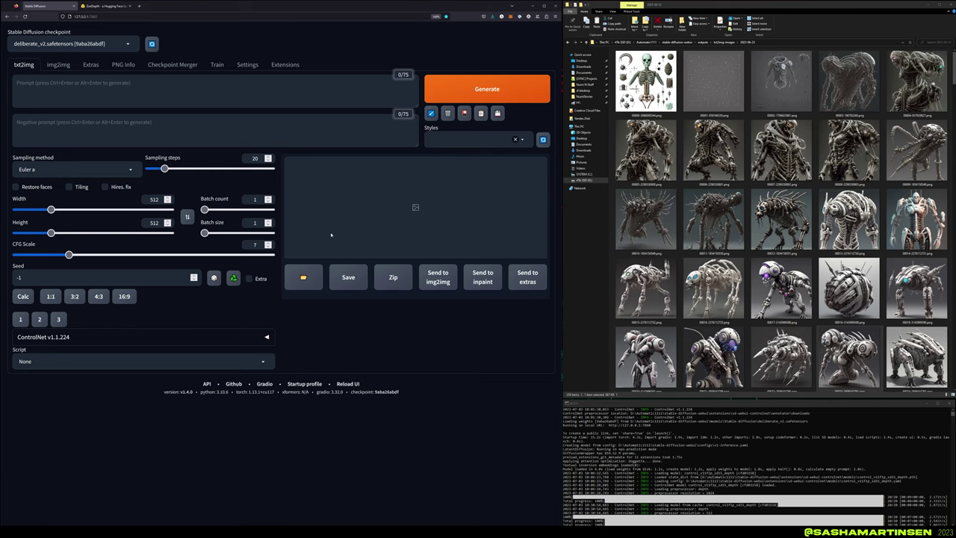
- Enable the ControlNet unit for txt2img and set its control type to Depth
{"action": "left_click", "coordinate": [130, 337]}
{"action": "scroll", "coordinate": [130, 339], "scroll_direction": "down", "scroll_amount": 3}
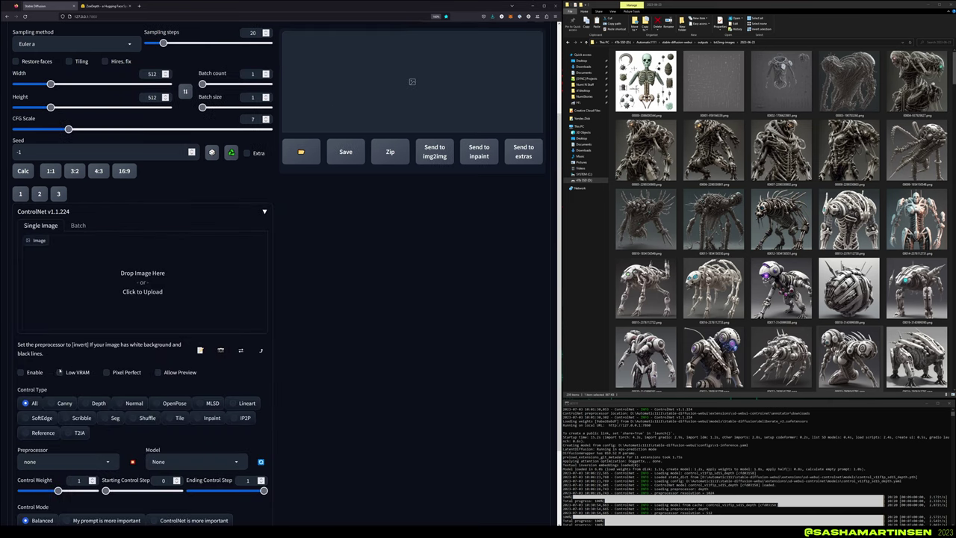
{"action": "left_click", "coordinate": [23, 374]}
{"action": "left_click", "coordinate": [79, 404]}
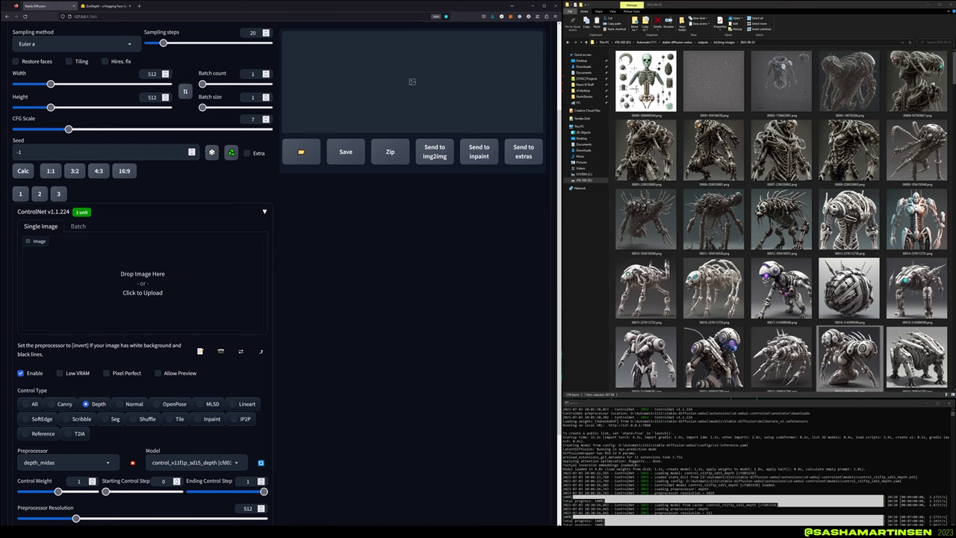
- Load the kneeling biomechanical creature image from the output folder into ControlNet and generate with an empty prompt
{"action": "left_click_drag", "start_coordinate": [848, 357], "coordinate": [142, 284]}
{"action": "scroll", "coordinate": [108, 95], "scroll_direction": "up", "scroll_amount": 3}
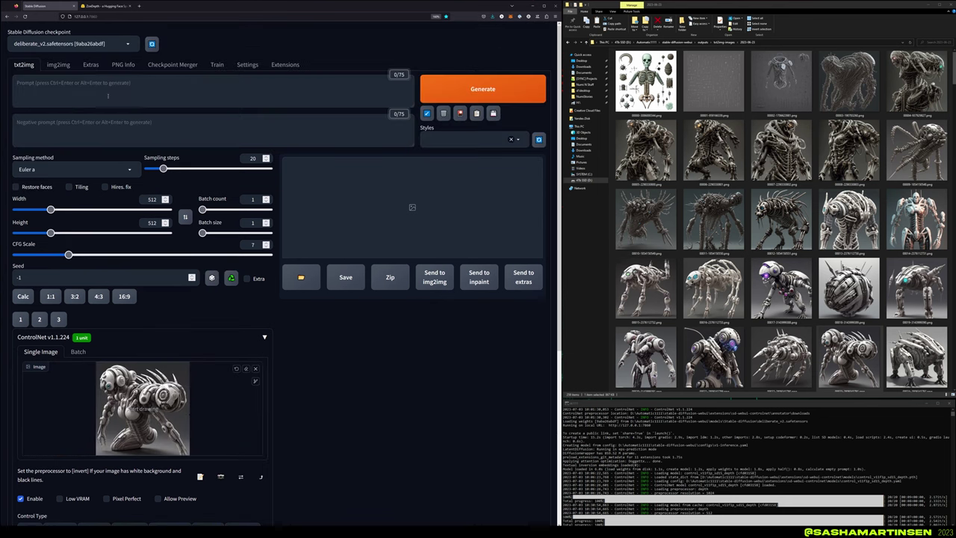
{"action": "left_click", "coordinate": [431, 89]}
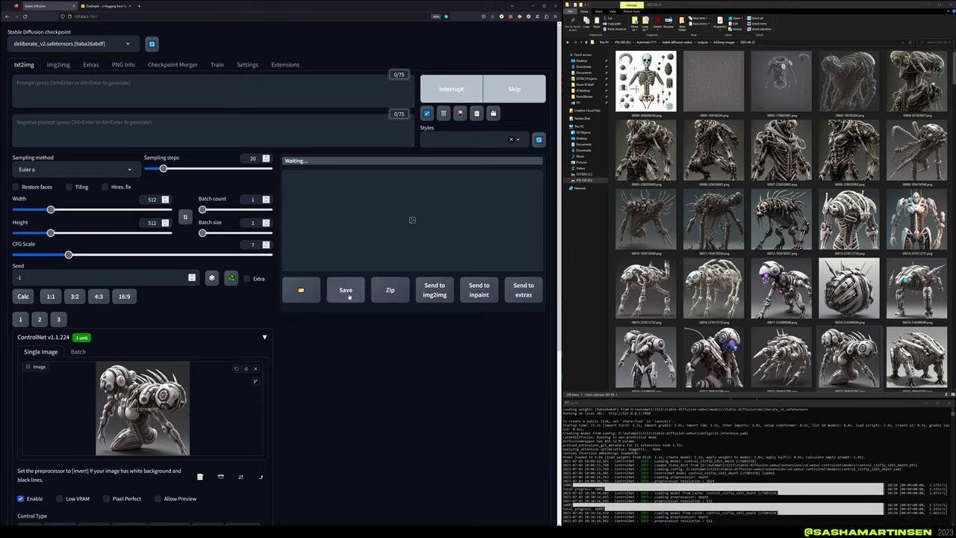
- Save the generated ControlNet depth map to the Guide folder as CN_Depth.png and collapse the ControlNet settings
{"action": "scroll", "coordinate": [46, 462], "scroll_direction": "down", "scroll_amount": 3}
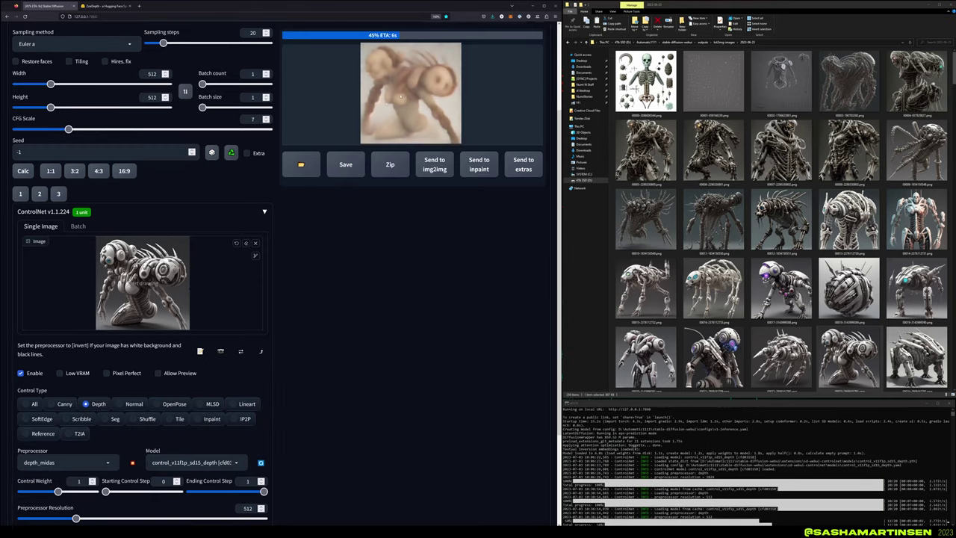
{"action": "scroll", "coordinate": [413, 122], "scroll_direction": "up", "scroll_amount": 2}
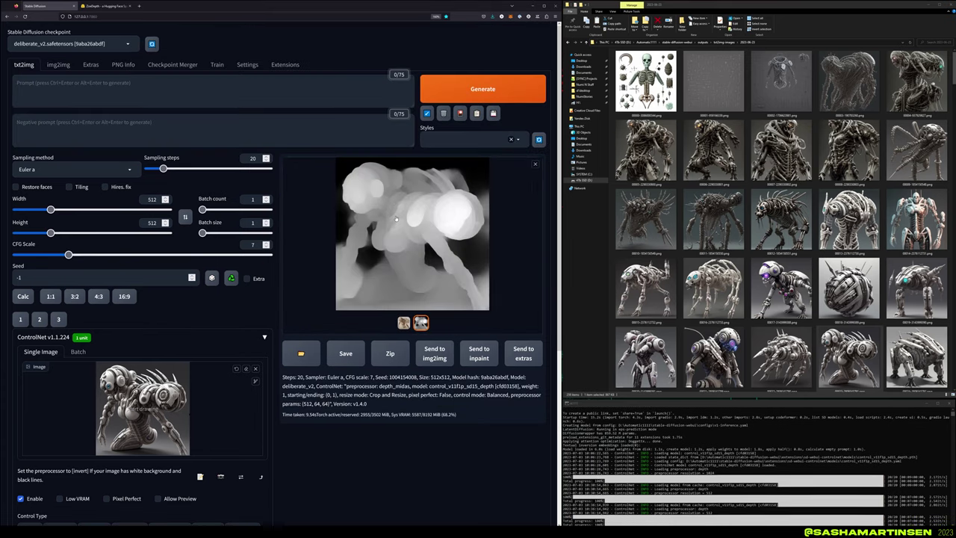
{"action": "right_click", "coordinate": [419, 216]}
{"action": "left_click", "coordinate": [433, 226]}
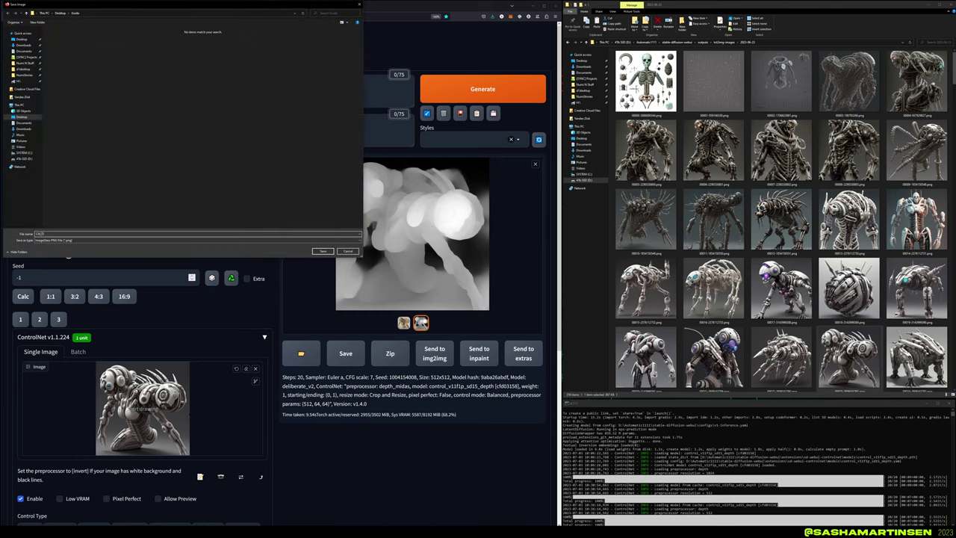
{"action": "key", "text": "Return"}
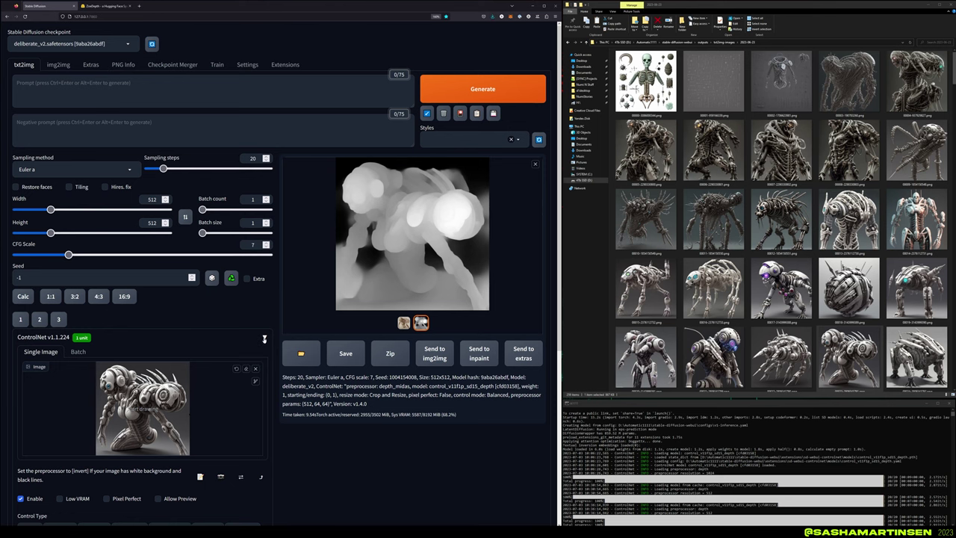
{"action": "left_click", "coordinate": [264, 339]}
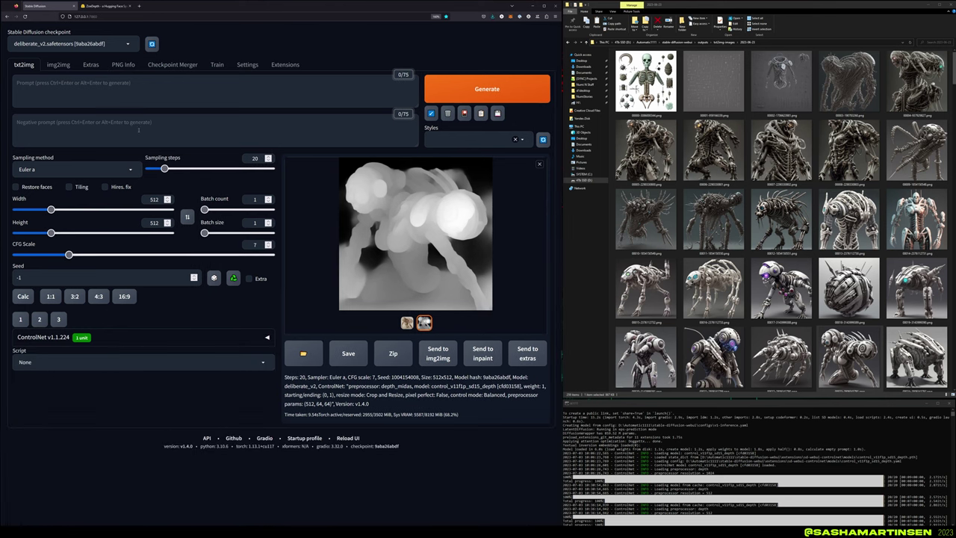
- Open the ZoeDepth Space on Hugging Face and load the same kneeling creature image as the depth prediction input
{"action": "left_click", "coordinate": [103, 6]}
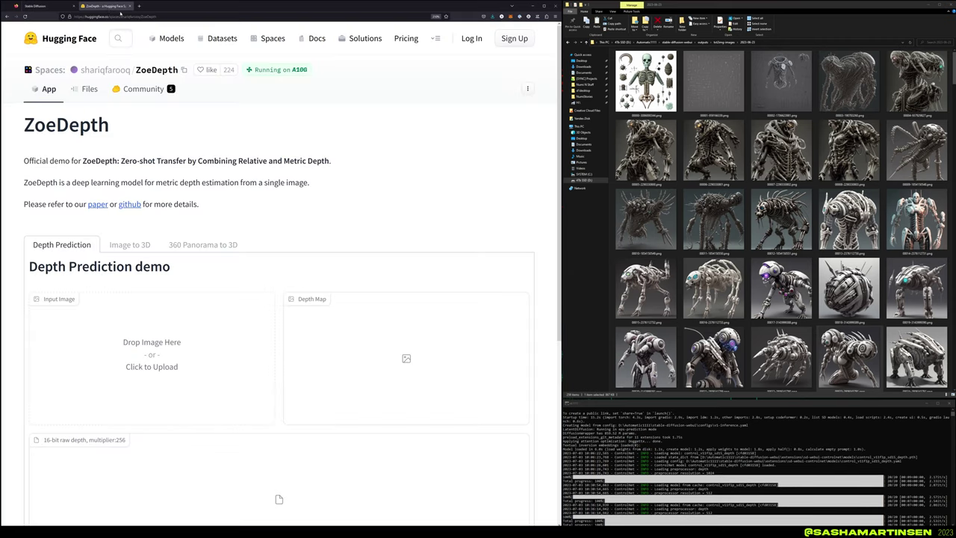
{"action": "left_click_drag", "start_coordinate": [22, 129], "coordinate": [110, 129]}
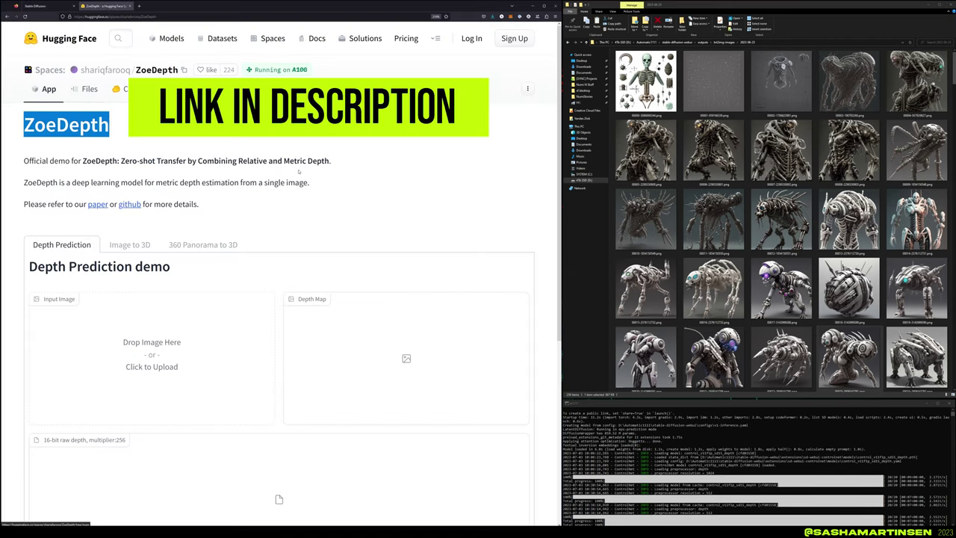
{"action": "scroll", "coordinate": [380, 177], "scroll_direction": "down", "scroll_amount": 2}
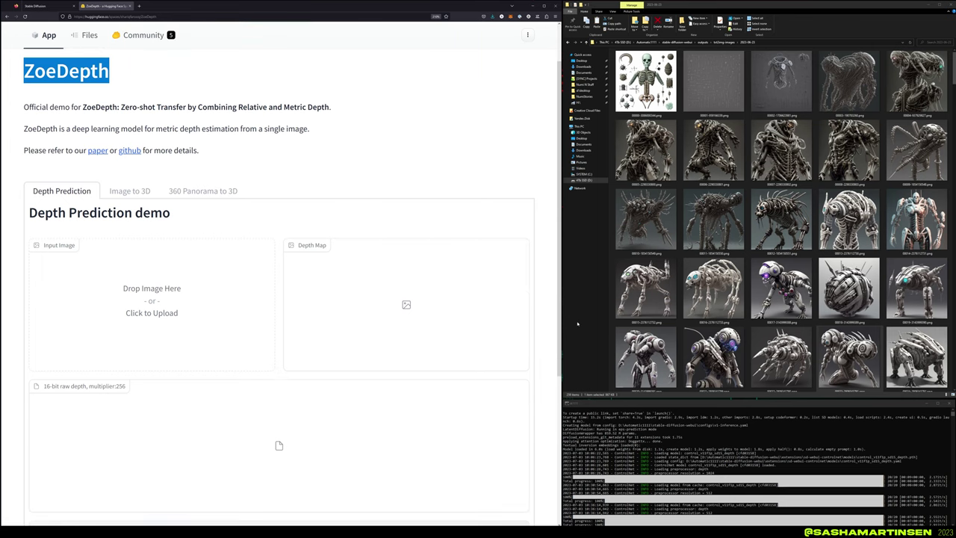
{"action": "left_click_drag", "start_coordinate": [848, 362], "coordinate": [177, 331]}
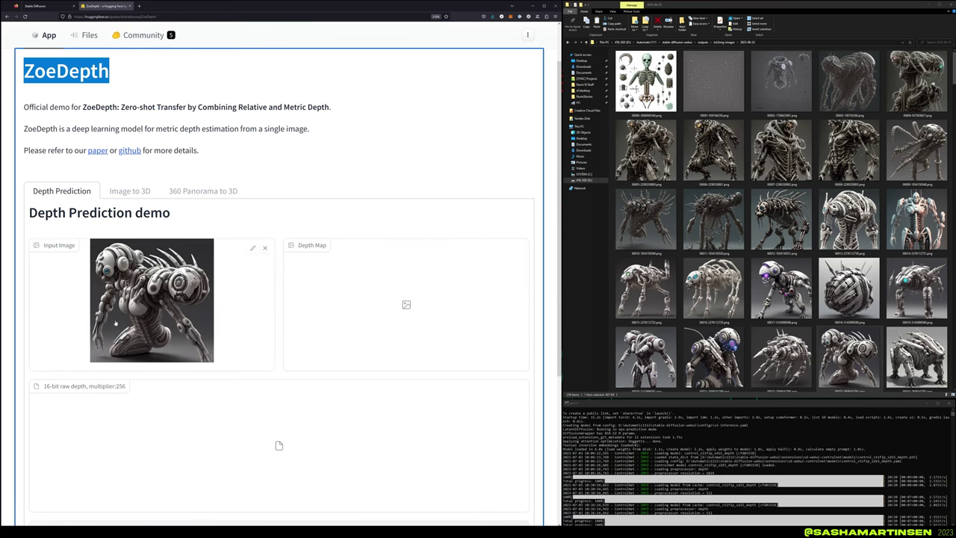
- Run the ZoeDepth depth prediction and save the resulting depth map as Zoe_depth.png
{"action": "scroll", "coordinate": [230, 370], "scroll_direction": "down", "scroll_amount": 3}
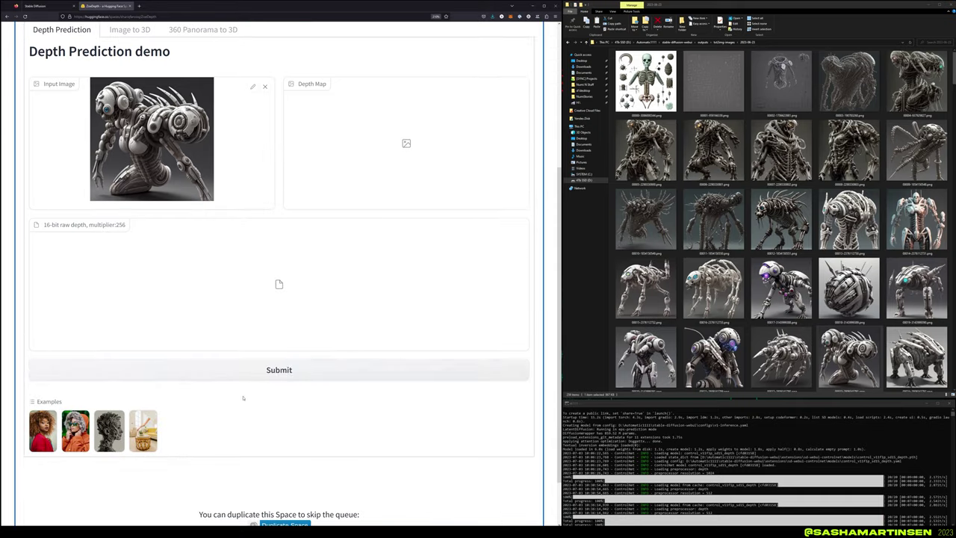
{"action": "left_click", "coordinate": [232, 370]}
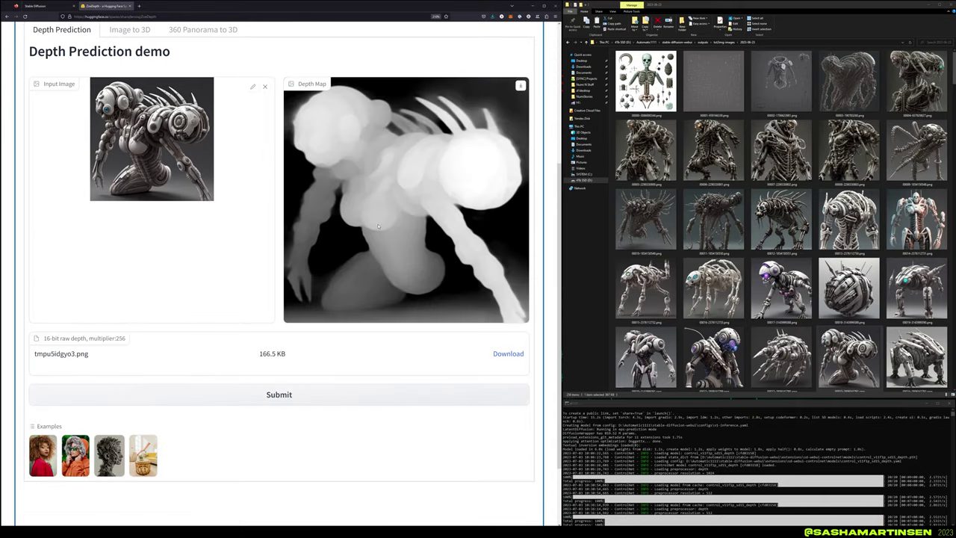
{"action": "right_click", "coordinate": [378, 225]}
{"action": "left_click", "coordinate": [394, 239]}
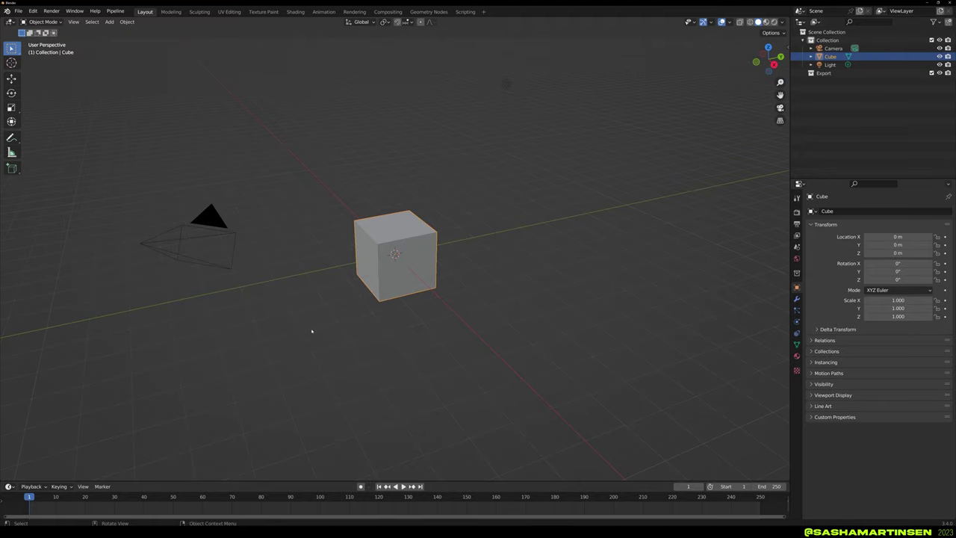
- In Blender, delete the default camera, cube and light and add a mesh plane at the origin
{"action": "left_click_drag", "start_coordinate": [558, 62], "coordinate": [199, 318]}
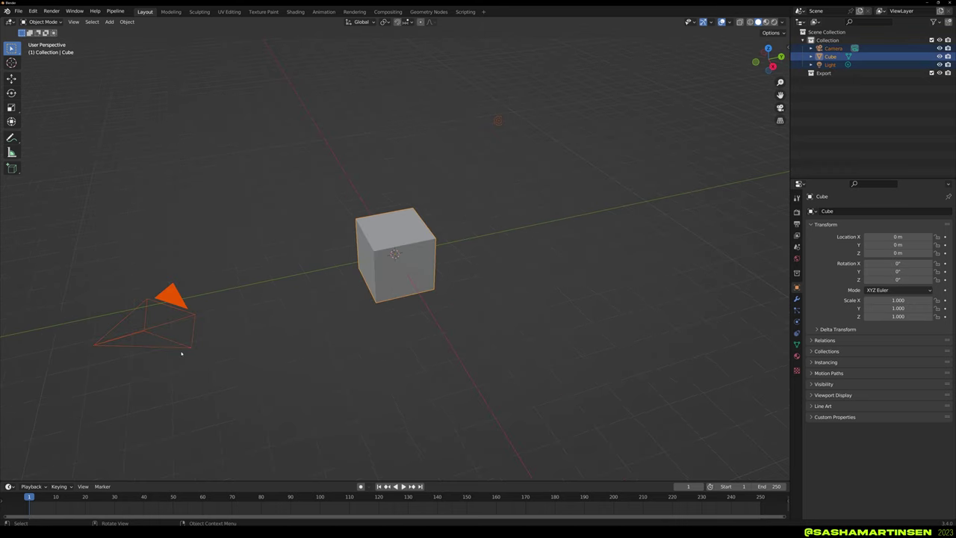
{"action": "key", "text": "Delete"}
{"action": "key", "text": "shift+a"}
{"action": "left_click", "coordinate": [329, 300]}
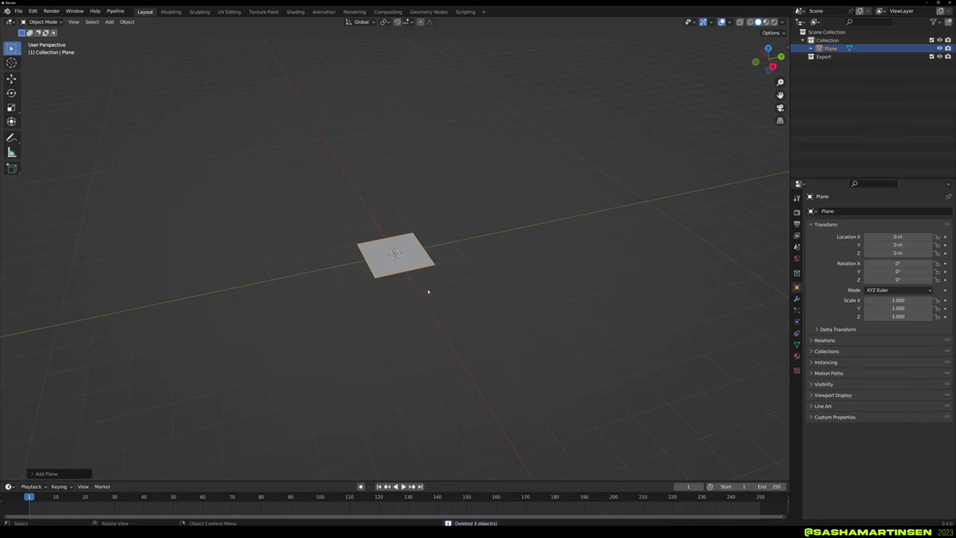
- Subdivide the plane in Edit Mode with the number of cuts set to 100
{"action": "scroll", "coordinate": [426, 283], "scroll_direction": "up", "scroll_amount": 5}
{"action": "key", "text": "Tab"}
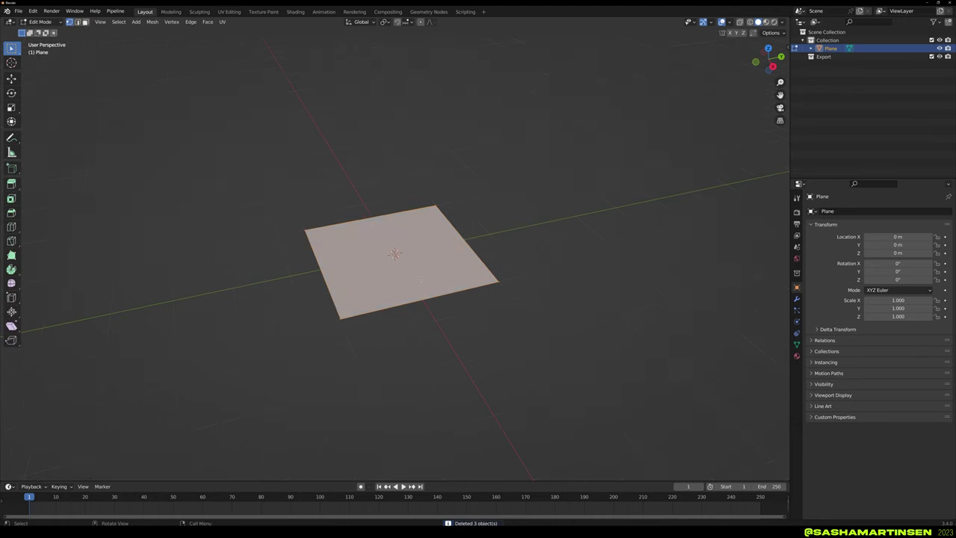
{"action": "middle_click_drag", "start_coordinate": [417, 261], "coordinate": [408, 269]}
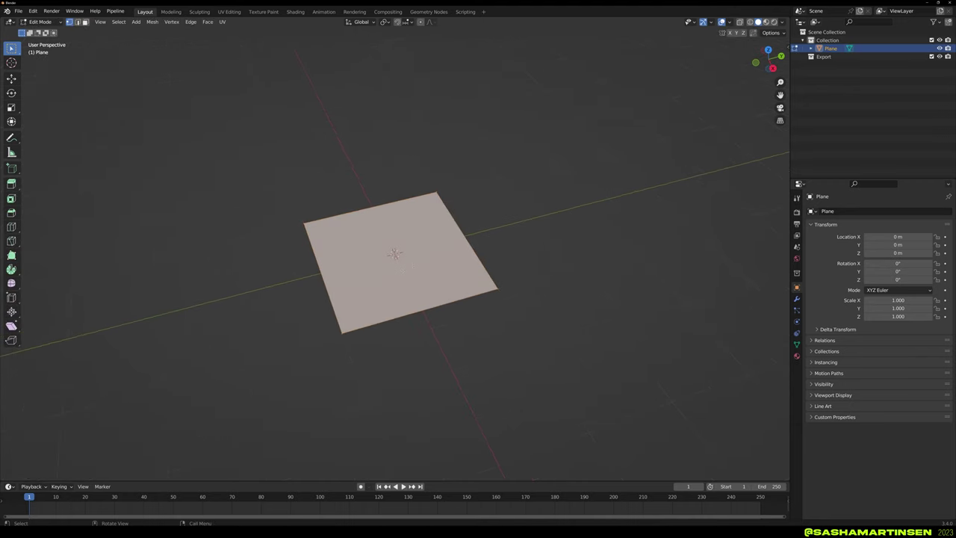
{"action": "right_click", "coordinate": [402, 271]}
{"action": "left_click", "coordinate": [402, 270]}
{"action": "left_click", "coordinate": [74, 475]}
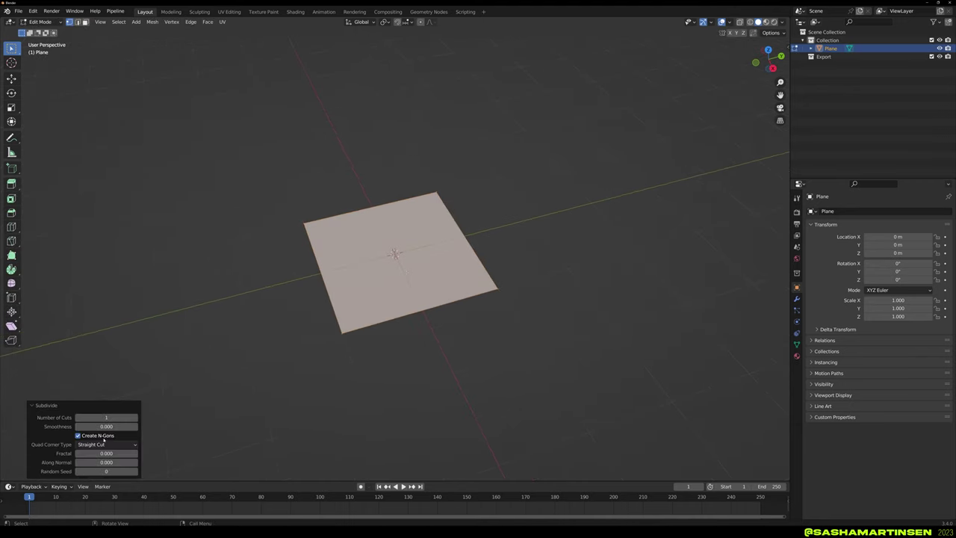
{"action": "left_click", "coordinate": [112, 416]}
{"action": "type", "text": "100"}
{"action": "key", "text": "Return"}
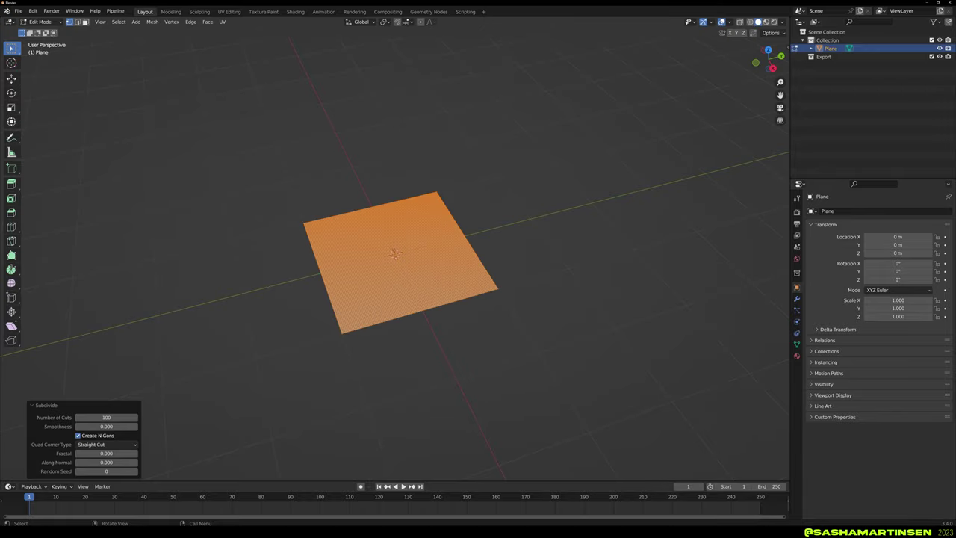
- Add a Displace modifier to the subdivided plane and create a new texture for it
{"action": "middle_click_drag", "start_coordinate": [327, 400], "coordinate": [441, 257]}
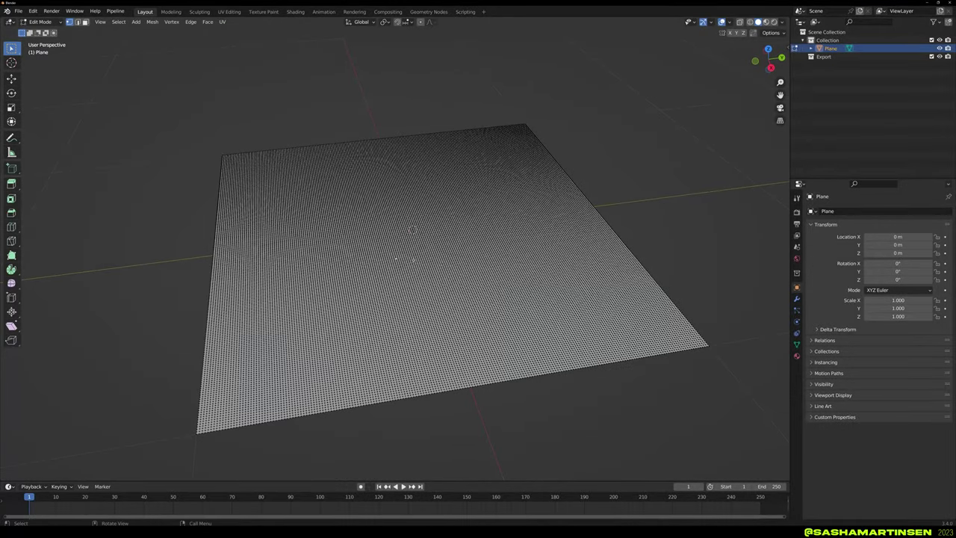
{"action": "key", "text": "Tab"}
{"action": "key", "text": "Tab"}
{"action": "left_click", "coordinate": [796, 298]}
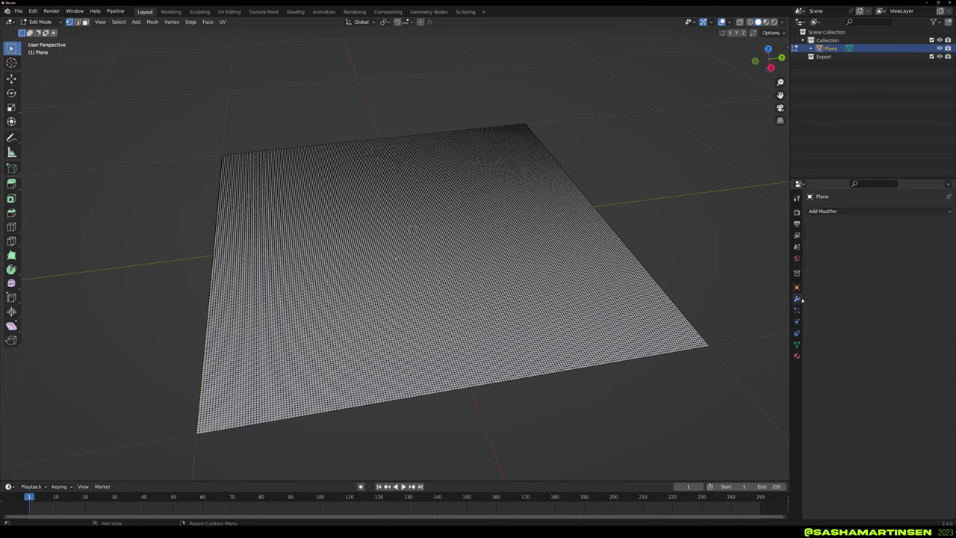
{"action": "left_click", "coordinate": [878, 211]}
{"action": "left_click", "coordinate": [862, 261]}
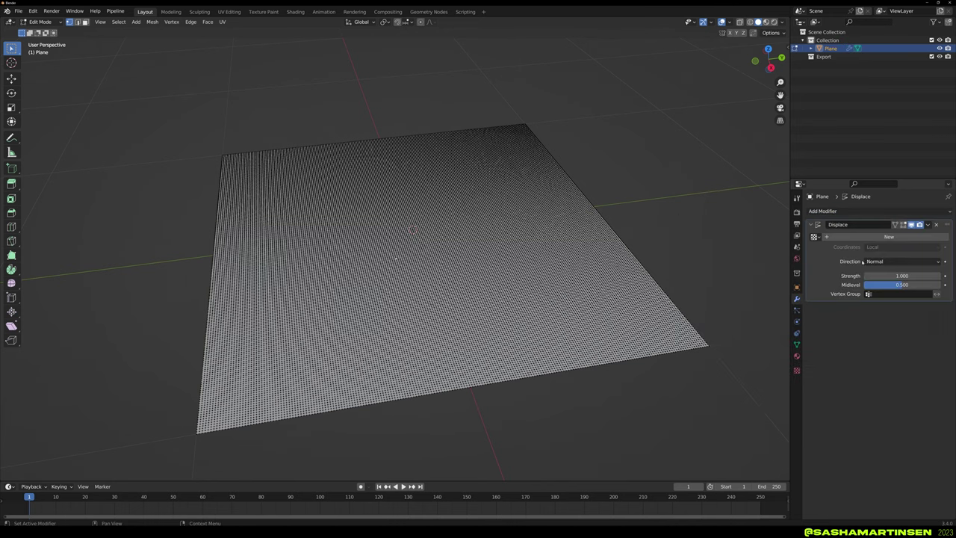
{"action": "left_click", "coordinate": [892, 238]}
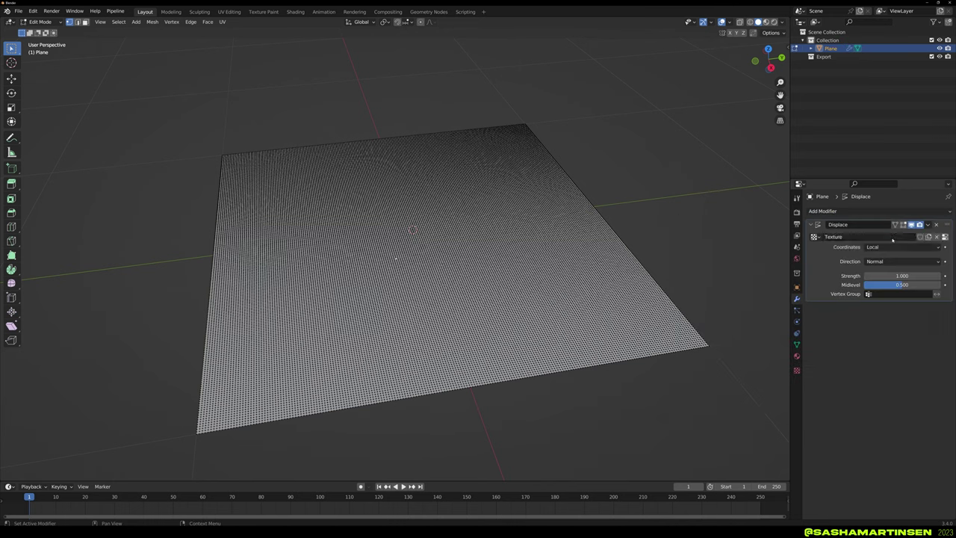
- Load CN_Depth.png from the Guide folder as the image of the displacement texture
{"action": "left_click", "coordinate": [798, 357]}
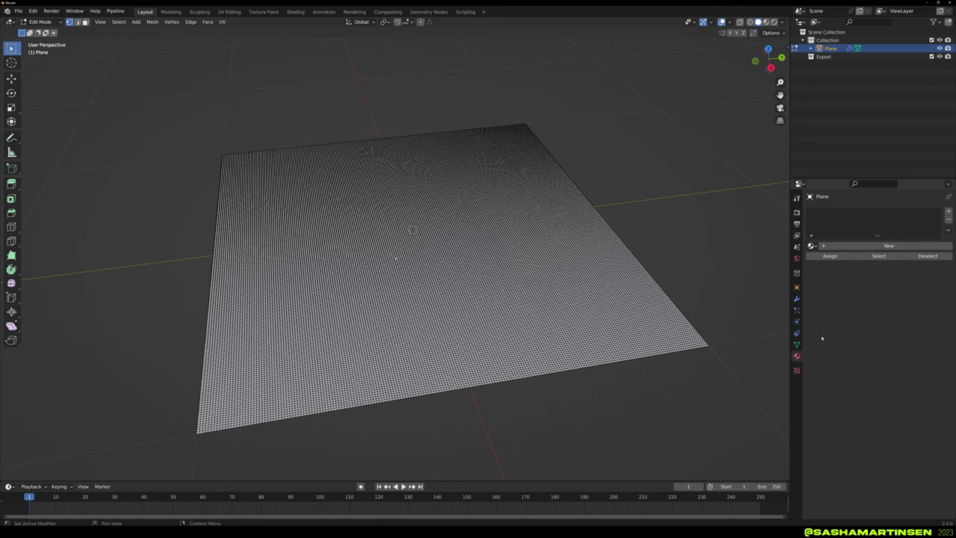
{"action": "left_click", "coordinate": [797, 370]}
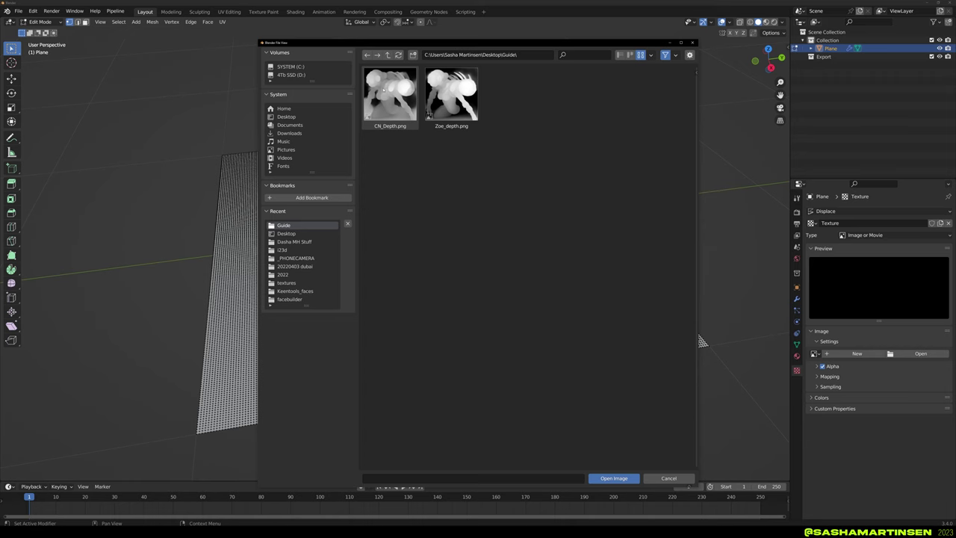
{"action": "double_click", "coordinate": [384, 90]}
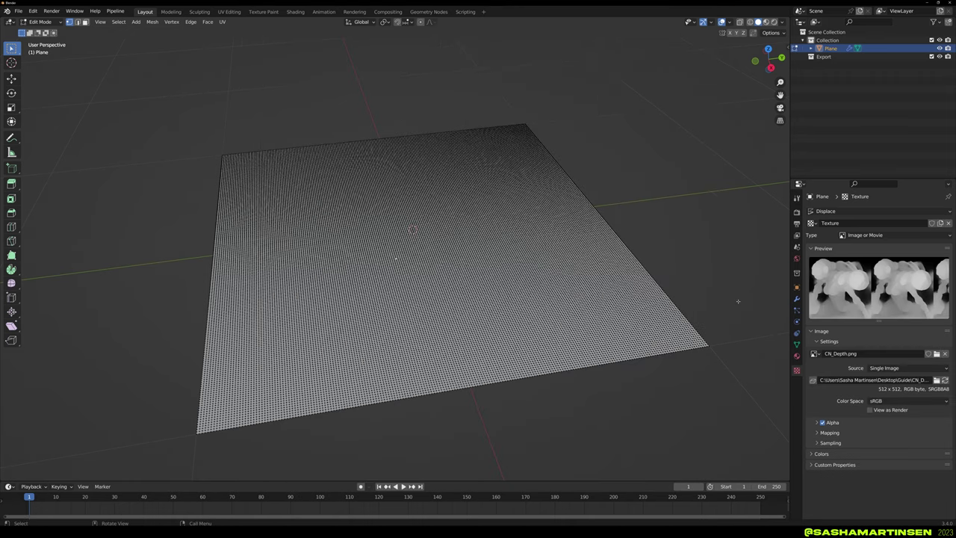
- Return the displaced plane to Object Mode and shade it smooth
{"action": "left_click", "coordinate": [41, 21]}
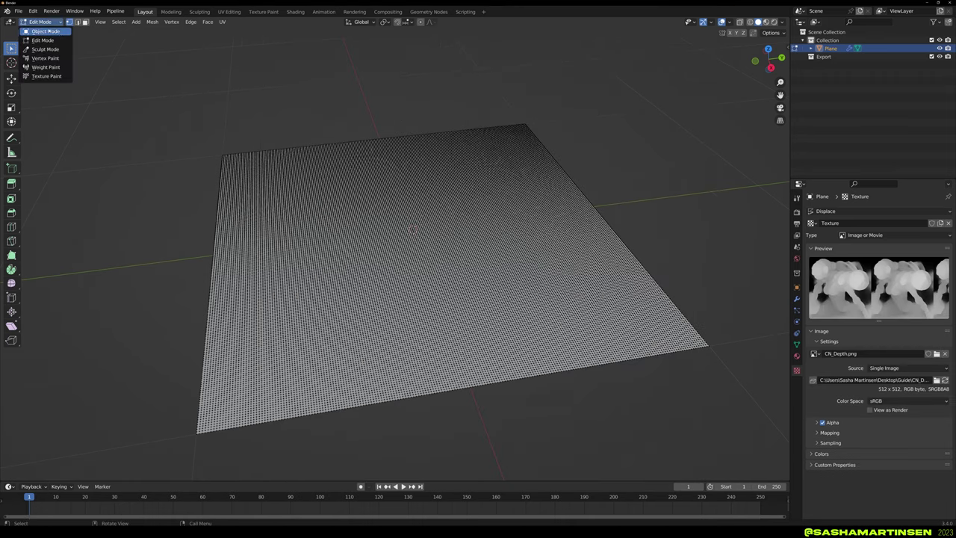
{"action": "left_click", "coordinate": [37, 30]}
{"action": "middle_click_drag", "start_coordinate": [246, 103], "coordinate": [390, 156]}
{"action": "right_click", "coordinate": [426, 149]}
{"action": "left_click", "coordinate": [425, 149]}
- Create a new material for the displaced plane and switch to the Shading workspace
{"action": "left_click", "coordinate": [797, 358]}
{"action": "left_click", "coordinate": [888, 245]}
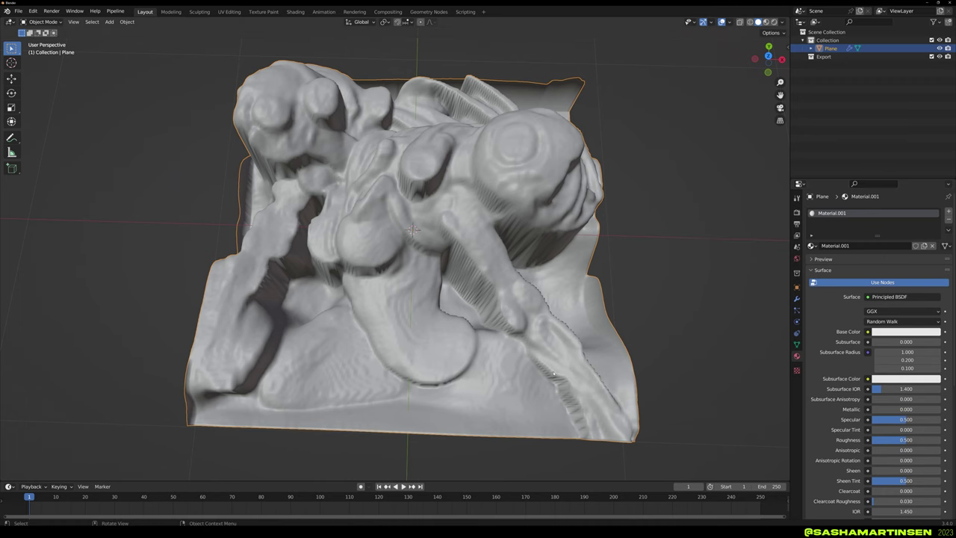
{"action": "left_click", "coordinate": [295, 11]}
- Add an Image Texture node with 00023-2809343791.png from the Guide folder and connect its Color to the Principled BSDF's Base Color
{"action": "key", "text": "Home"}
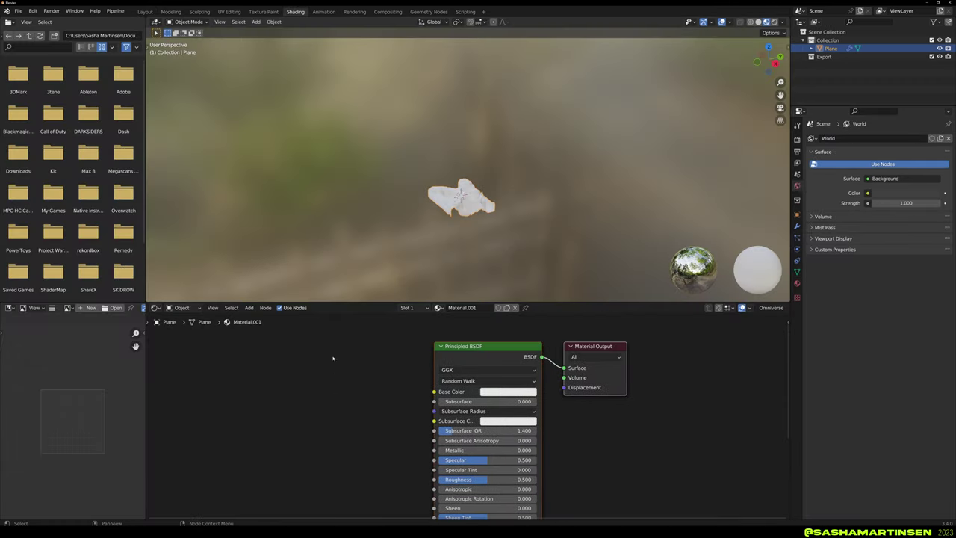
{"action": "key", "text": "shift+a"}
{"action": "type", "text": "image"}
{"action": "key", "text": "Return"}
{"action": "left_click", "coordinate": [385, 366]}
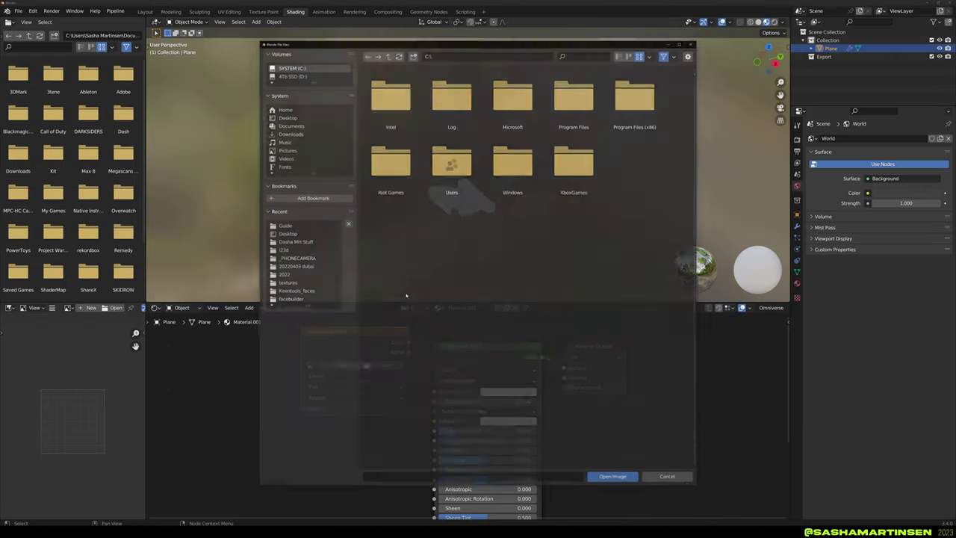
{"action": "left_click", "coordinate": [291, 226]}
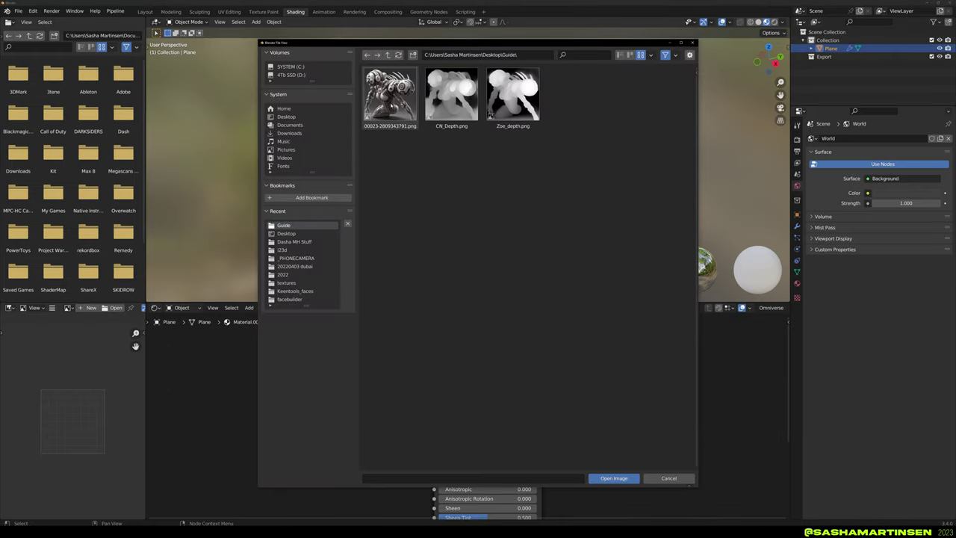
{"action": "left_click", "coordinate": [390, 95]}
{"action": "left_click", "coordinate": [614, 477]}
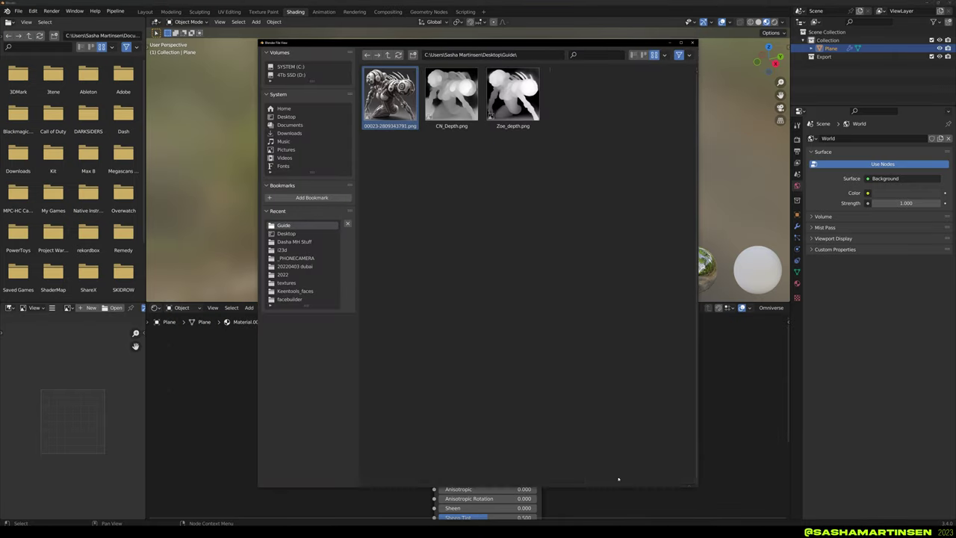
{"action": "left_click_drag", "start_coordinate": [409, 342], "coordinate": [434, 392]}
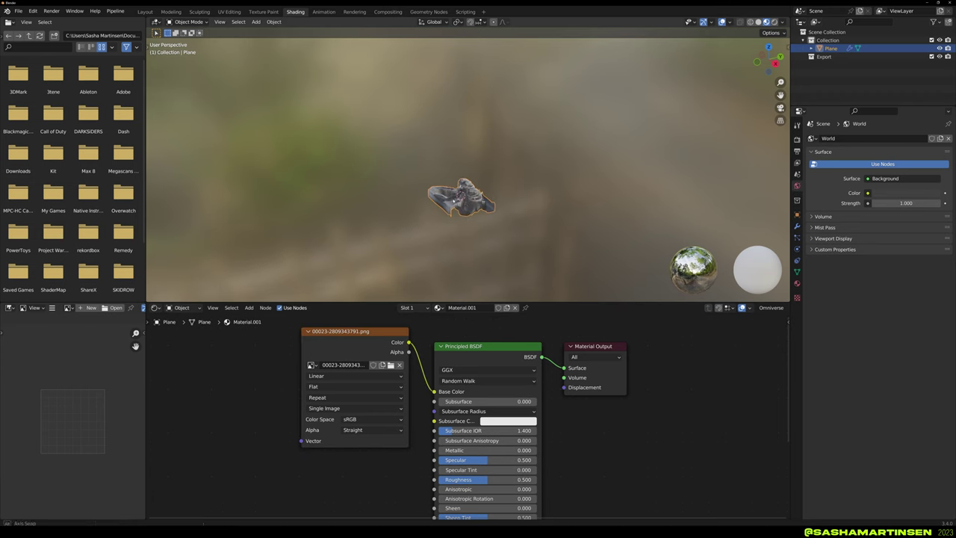
{"action": "middle_click_drag", "start_coordinate": [478, 172], "coordinate": [505, 126]}
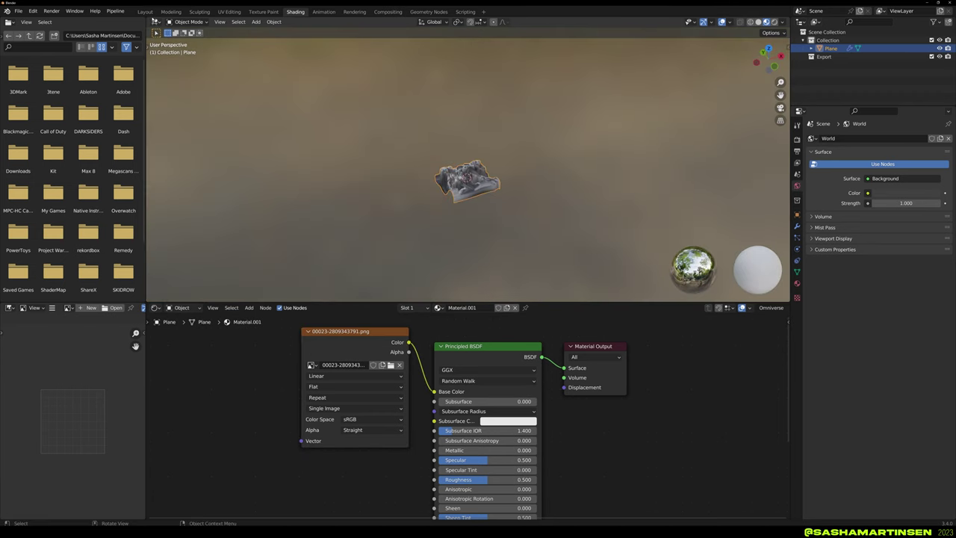
- Return to the Layout workspace and set the solid viewport shading colour to Texture
{"action": "left_click", "coordinate": [146, 12]}
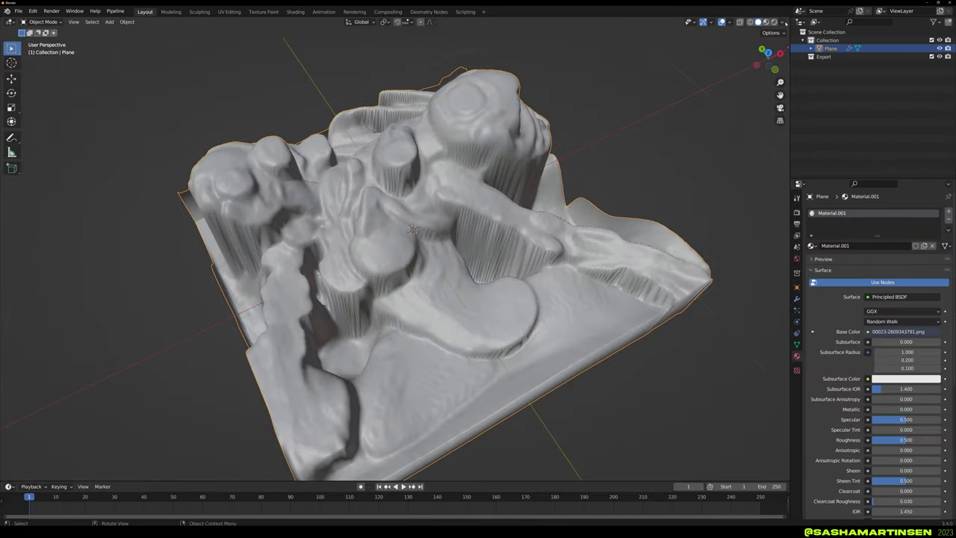
{"action": "left_click", "coordinate": [783, 21]}
{"action": "left_click", "coordinate": [815, 129]}
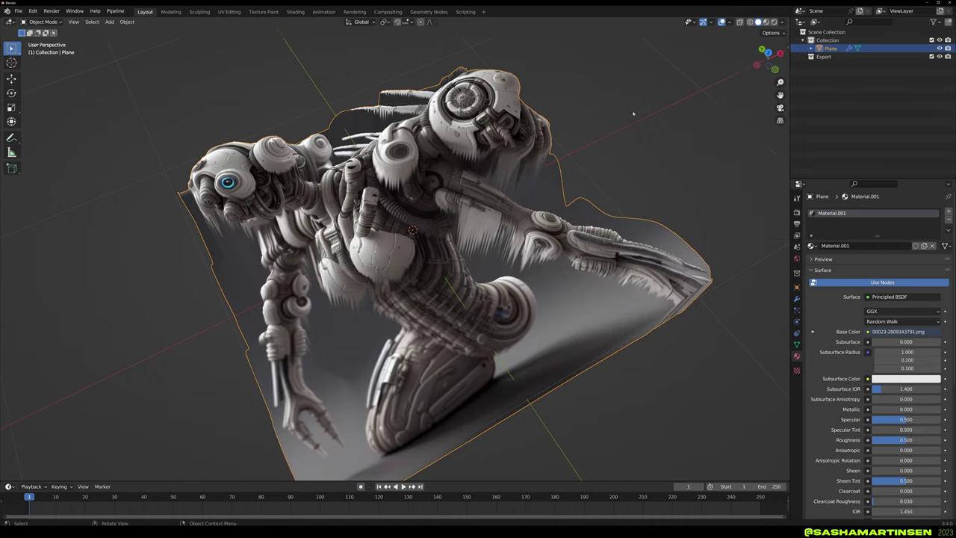
{"action": "middle_click_drag", "start_coordinate": [634, 114], "coordinate": [505, 160]}
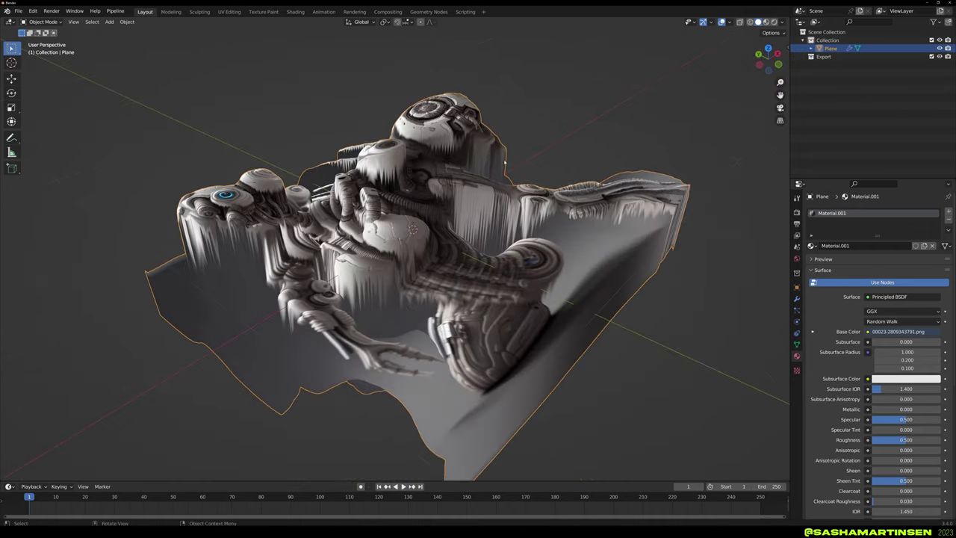
- Rotate the textured plane 90° about the X axis in Object Mode
{"action": "key", "text": "Tab"}
{"action": "key", "text": "Tab"}
{"action": "middle_click_drag", "start_coordinate": [461, 183], "coordinate": [586, 182]}
{"action": "type", "text": "rx90"}
{"action": "key", "text": "Return"}
- Apply the Displace modifier on the rotated plane
{"action": "scroll", "coordinate": [482, 168], "scroll_direction": "up", "scroll_amount": 4}
{"action": "scroll", "coordinate": [527, 170], "scroll_direction": "down", "scroll_amount": 1}
{"action": "middle_click_drag", "start_coordinate": [642, 175], "coordinate": [680, 178]}
{"action": "left_click", "coordinate": [796, 299]}
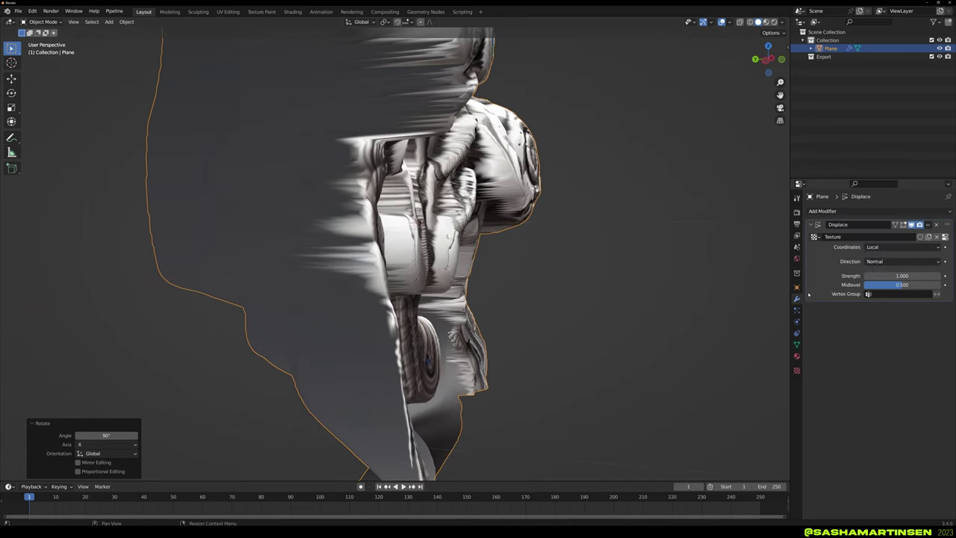
{"action": "left_click", "coordinate": [928, 225]}
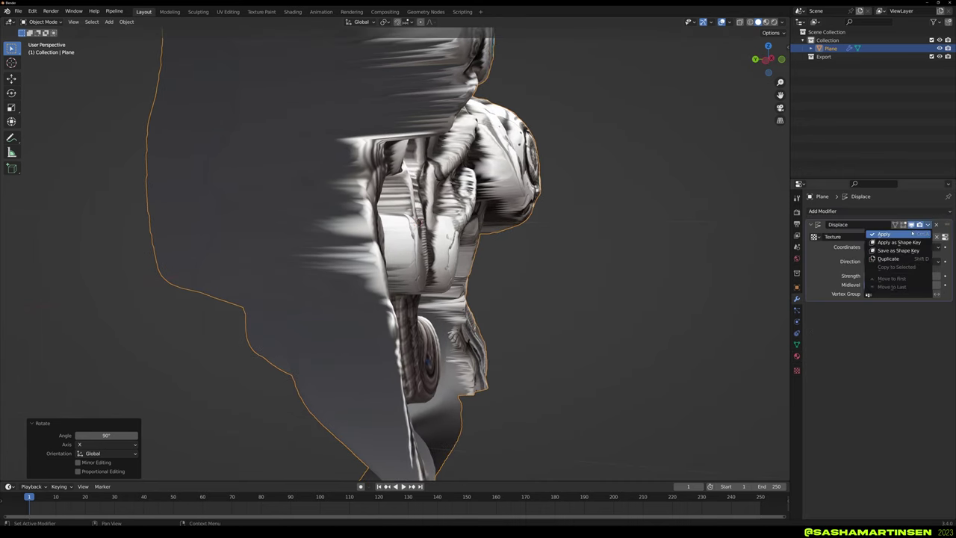
{"action": "left_click", "coordinate": [926, 232]}
- Add a Catmull-Clark Subdivision Surface modifier to the plane and apply it
{"action": "left_click", "coordinate": [925, 211]}
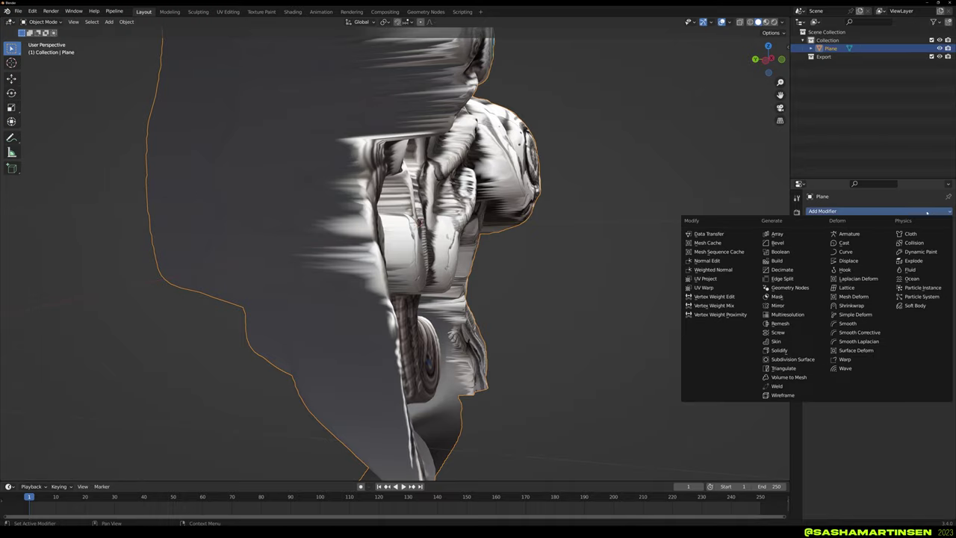
{"action": "left_click", "coordinate": [792, 360]}
{"action": "middle_click_drag", "start_coordinate": [590, 216], "coordinate": [725, 239]}
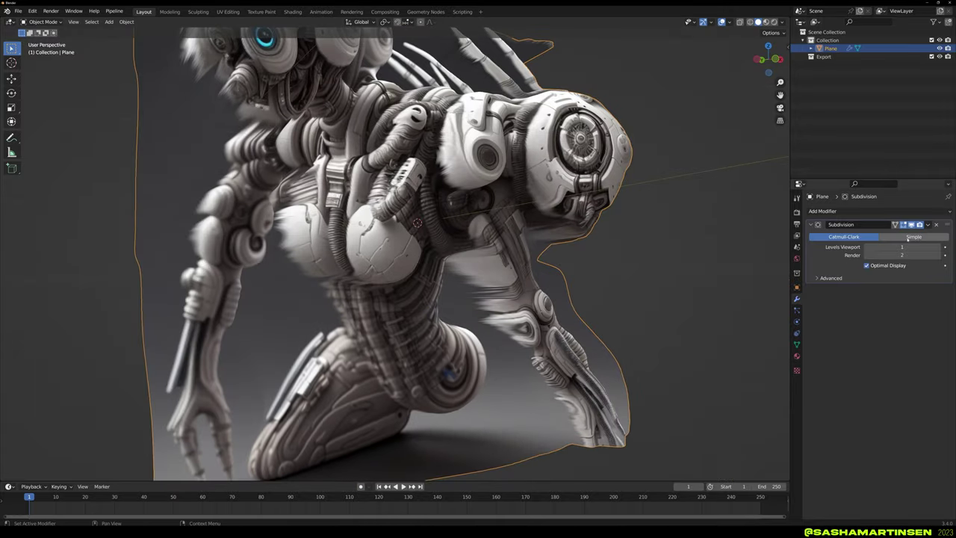
{"action": "left_click", "coordinate": [928, 224]}
{"action": "left_click", "coordinate": [896, 262]}
{"action": "middle_click_drag", "start_coordinate": [582, 206], "coordinate": [640, 240]}
{"action": "scroll", "coordinate": [640, 240], "scroll_direction": "down", "scroll_amount": 1}
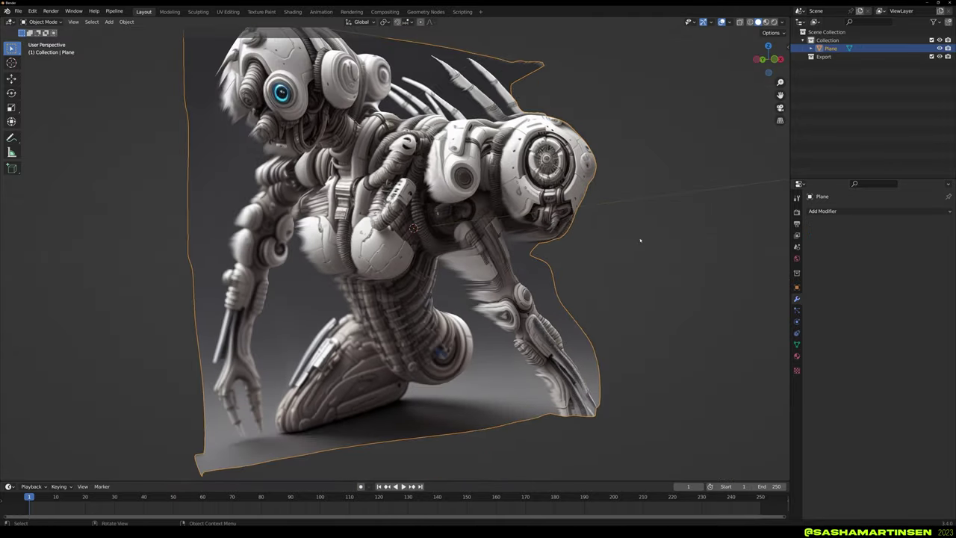
- Add a Mirror modifier to the plane
{"action": "left_click", "coordinate": [847, 213]}
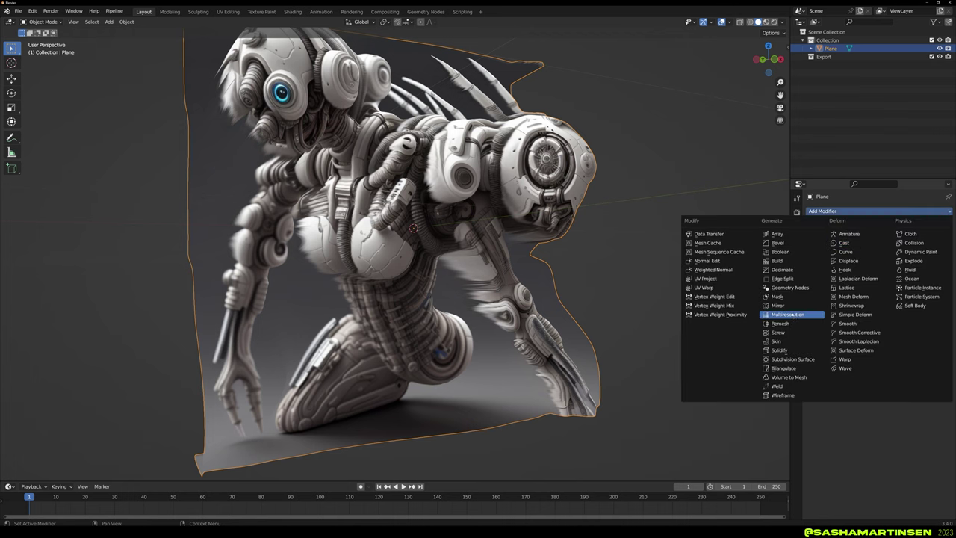
{"action": "left_click", "coordinate": [784, 314]}
{"action": "middle_click_drag", "start_coordinate": [558, 223], "coordinate": [835, 271]}
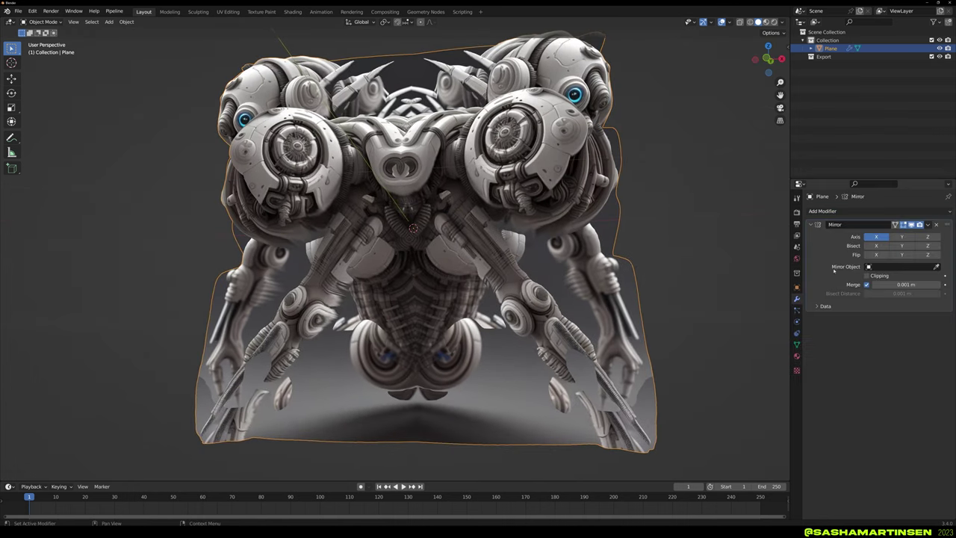
- Try bisecting the mirror along X and test flipping the kept side
{"action": "left_click", "coordinate": [876, 247]}
{"action": "mouse_move", "coordinate": [503, 221]}
{"action": "middle_mouse_down"}
{"action": "mouse_move", "coordinate": [515, 222]}
{"action": "mouse_move", "coordinate": [495, 231]}
{"action": "middle_mouse_up"}
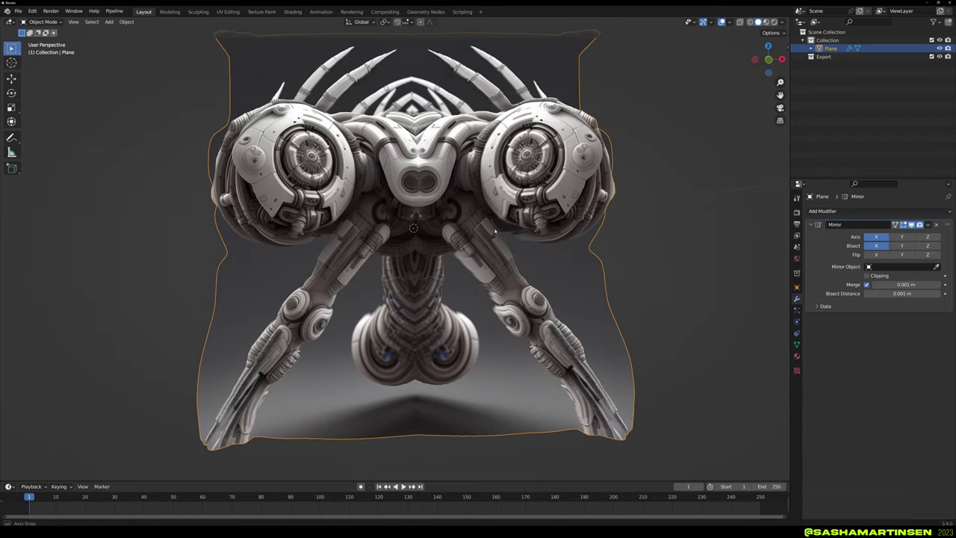
{"action": "left_click", "coordinate": [878, 255]}
{"action": "left_click", "coordinate": [878, 255]}
- Switch the Mirror modifier from X to Z, with both the mirror axis and the bisect on Z
{"action": "left_click_drag", "start_coordinate": [883, 244], "coordinate": [882, 236]}
{"action": "middle_click_drag", "start_coordinate": [568, 221], "coordinate": [683, 224]}
{"action": "middle_click_drag", "start_coordinate": [392, 185], "coordinate": [412, 175]}
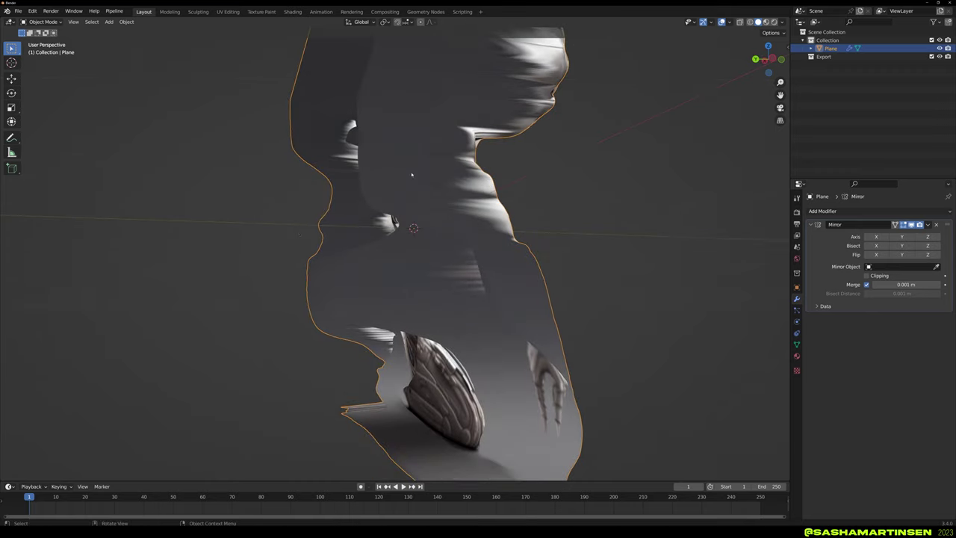
{"action": "middle_click_drag", "start_coordinate": [419, 211], "coordinate": [508, 219]}
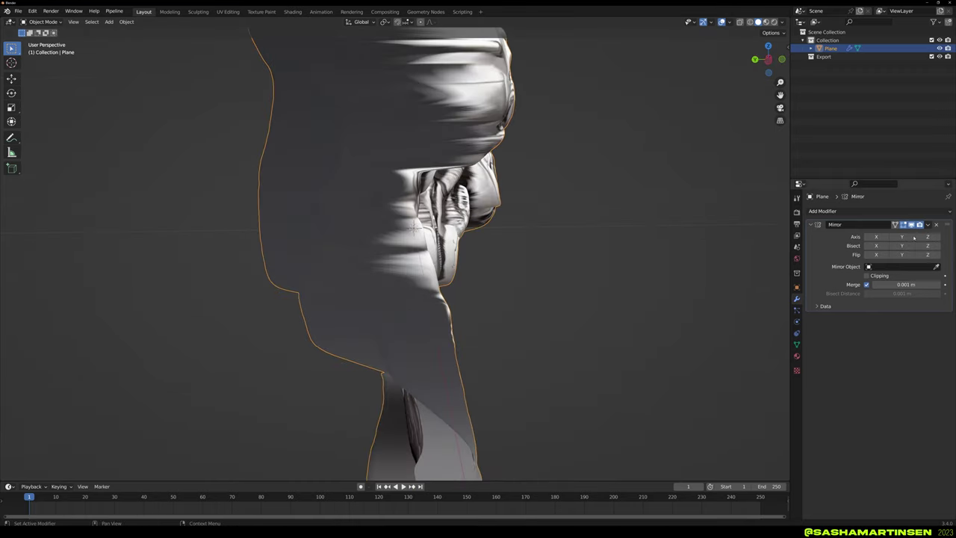
{"action": "left_click", "coordinate": [928, 237]}
{"action": "middle_click_drag", "start_coordinate": [612, 239], "coordinate": [437, 166]}
{"action": "left_click", "coordinate": [928, 246]}
- Switch to Sculpt Mode and push the floor and lower limbs across the mirror plane using the Grab brush at 500 px radius
{"action": "key", "text": "Tab"}
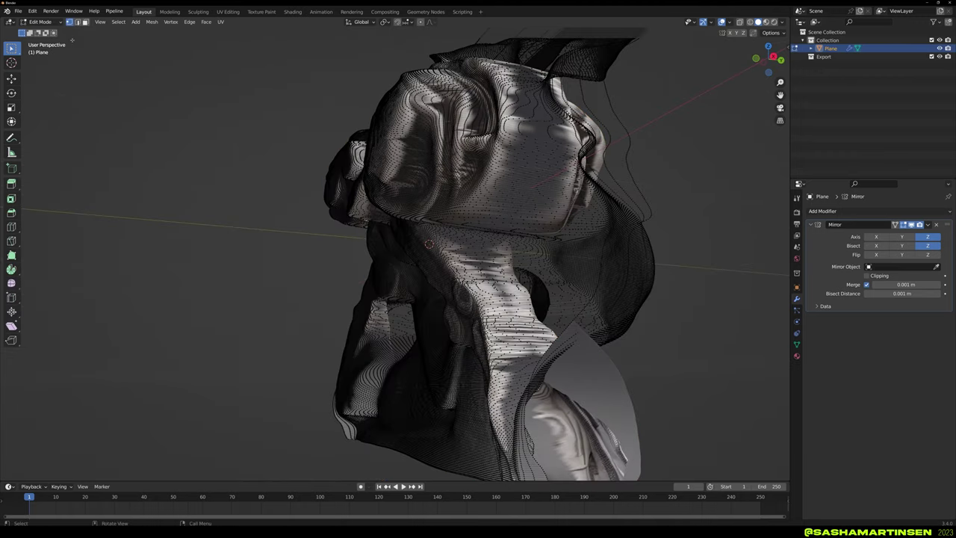
{"action": "left_click", "coordinate": [40, 21]}
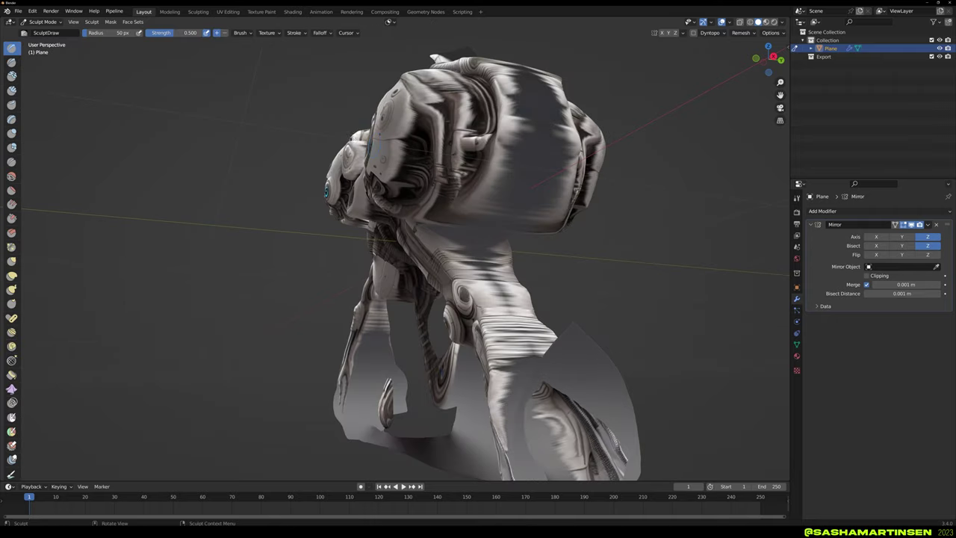
{"action": "middle_click_drag", "start_coordinate": [501, 160], "coordinate": [373, 144]}
{"action": "key", "text": "g"}
{"action": "scroll", "coordinate": [373, 144], "scroll_direction": "down", "scroll_amount": 4}
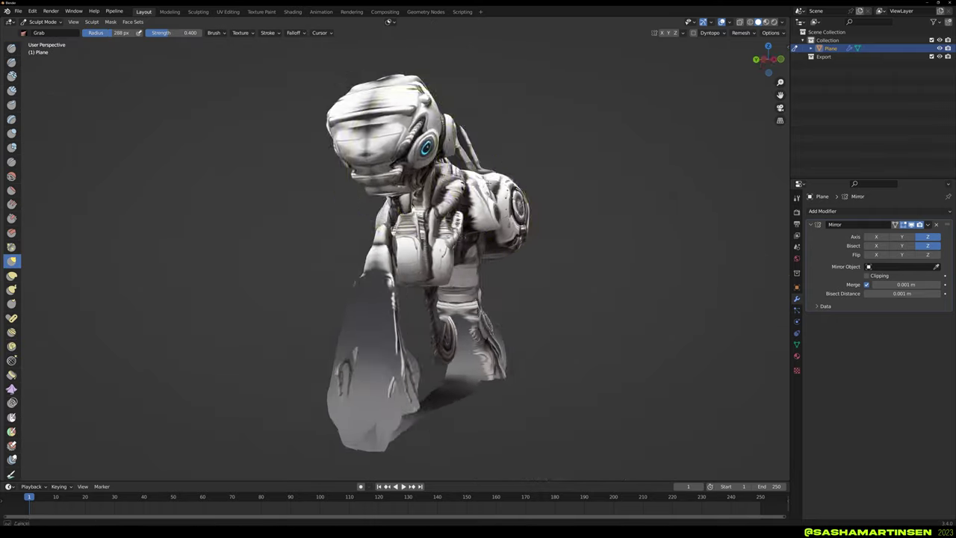
{"action": "mouse_move", "coordinate": [373, 194]}
{"action": "middle_mouse_down"}
{"action": "mouse_move", "coordinate": [568, 195]}
{"action": "mouse_move", "coordinate": [523, 149]}
{"action": "middle_mouse_up"}
{"action": "scroll", "coordinate": [419, 224], "scroll_direction": "down", "scroll_amount": 4}
{"action": "key", "text": "f"}
{"action": "scroll", "coordinate": [499, 292], "scroll_direction": "up", "scroll_amount": 3}
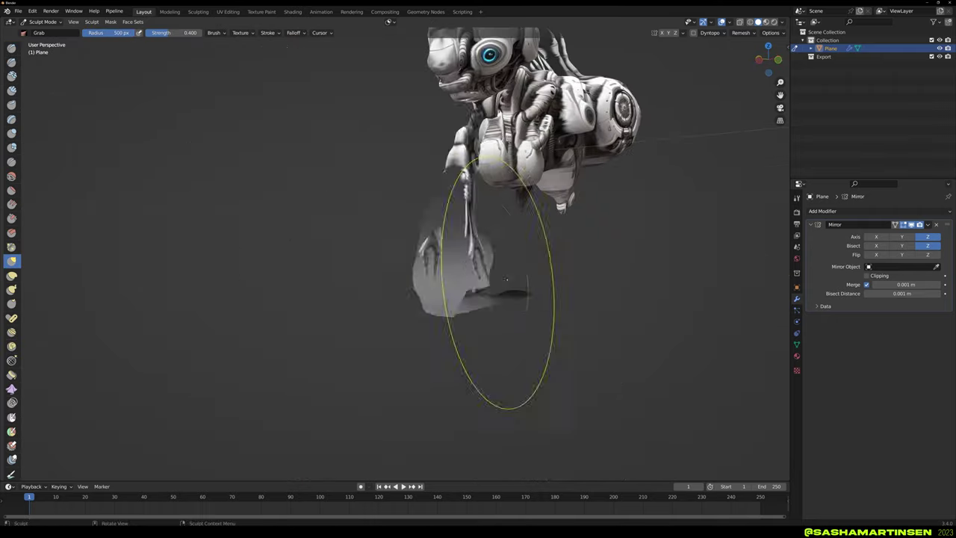
{"action": "mouse_move", "coordinate": [499, 292]}
{"action": "middle_mouse_down"}
{"action": "mouse_move", "coordinate": [587, 295]}
{"action": "mouse_move", "coordinate": [447, 318]}
{"action": "mouse_move", "coordinate": [389, 374]}
{"action": "mouse_move", "coordinate": [314, 388]}
{"action": "mouse_move", "coordinate": [523, 321]}
{"action": "mouse_move", "coordinate": [433, 254]}
{"action": "mouse_move", "coordinate": [448, 262]}
{"action": "mouse_move", "coordinate": [404, 254]}
{"action": "middle_mouse_up"}
- Switch to the Draw brush with an 89 px radius and return the creature to Object Mode
{"action": "key", "text": "x"}
{"action": "key", "text": "f"}
{"action": "left_click", "coordinate": [43, 22]}
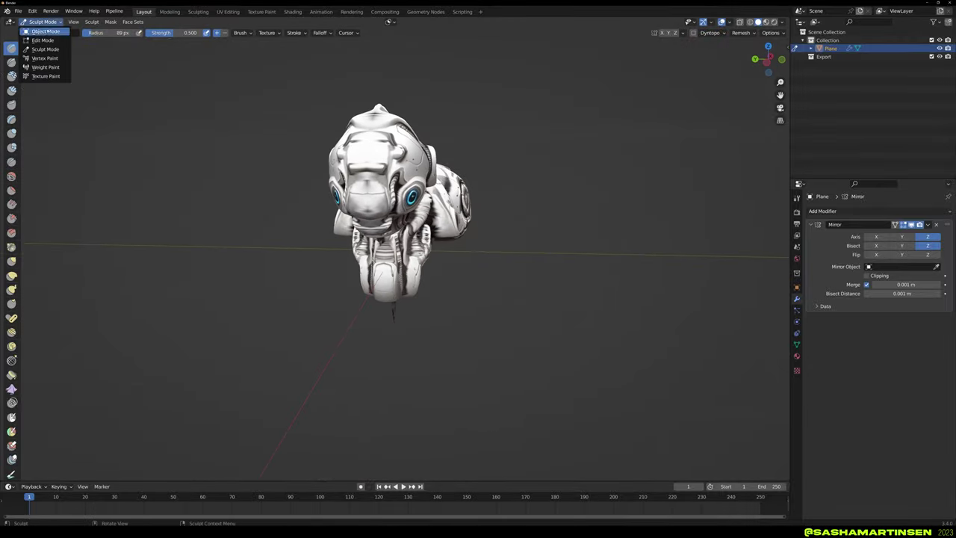
{"action": "left_click", "coordinate": [43, 30]}
- Apply the Mirror modifier to the creature mesh
{"action": "middle_click_drag", "start_coordinate": [478, 161], "coordinate": [384, 145]}
{"action": "scroll", "coordinate": [384, 145], "scroll_direction": "up", "scroll_amount": 2}
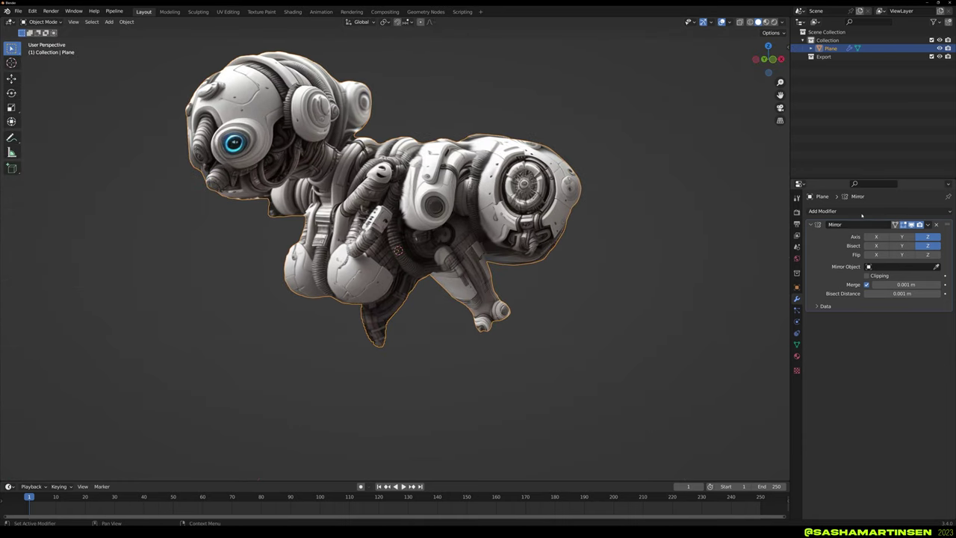
{"action": "left_click", "coordinate": [930, 225]}
{"action": "left_click", "coordinate": [923, 233]}
{"action": "middle_click_drag", "start_coordinate": [454, 160], "coordinate": [494, 194]}
{"action": "scroll", "coordinate": [475, 168], "scroll_direction": "up", "scroll_amount": 3}
{"action": "scroll", "coordinate": [476, 168], "scroll_direction": "down", "scroll_amount": 3}
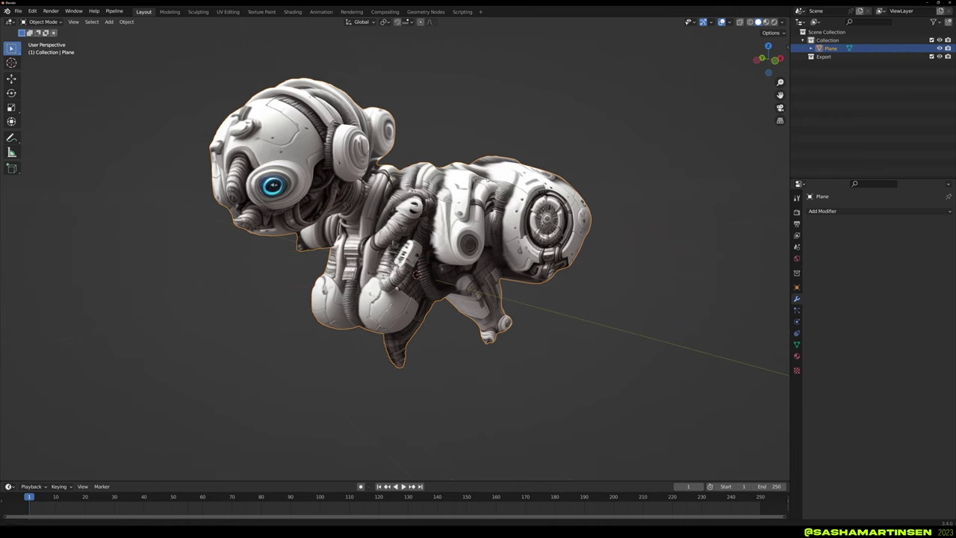
- Display the creature in wireframe shading with the Statistics overlay enabled and examine its mesh density
{"action": "left_click", "coordinate": [750, 22]}
{"action": "middle_click_drag", "start_coordinate": [493, 157], "coordinate": [611, 144]}
{"action": "left_click", "coordinate": [782, 22]}
{"action": "left_click", "coordinate": [730, 22]}
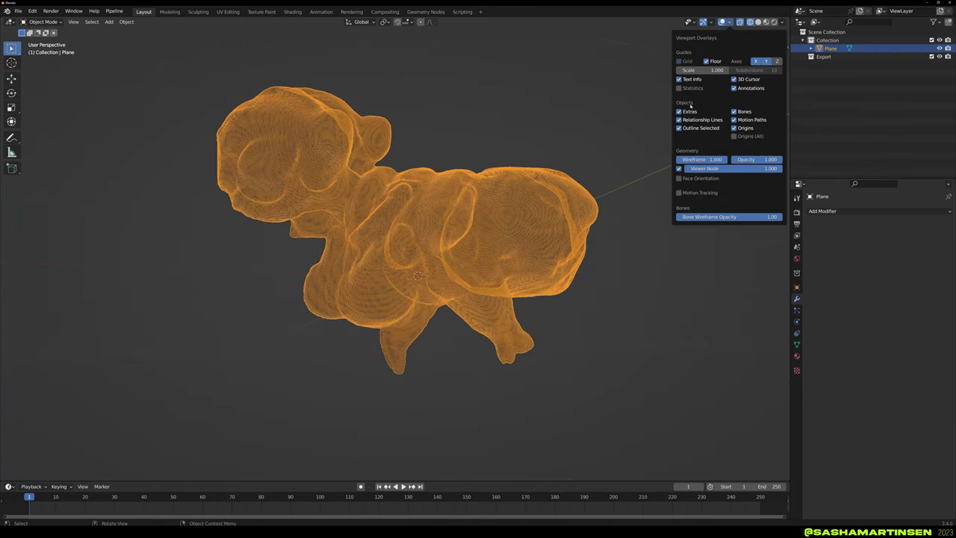
{"action": "left_click", "coordinate": [687, 89]}
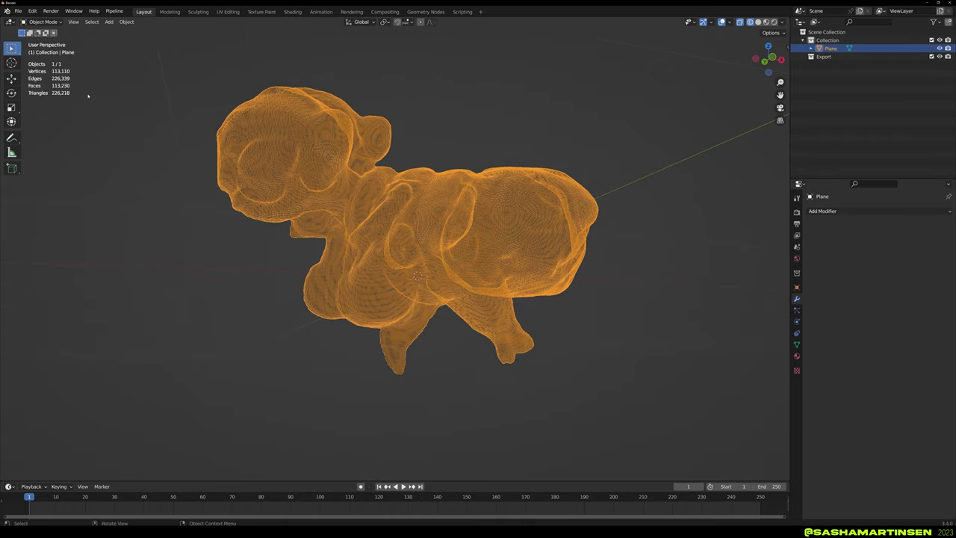
{"action": "middle_click_drag", "start_coordinate": [341, 182], "coordinate": [391, 191]}
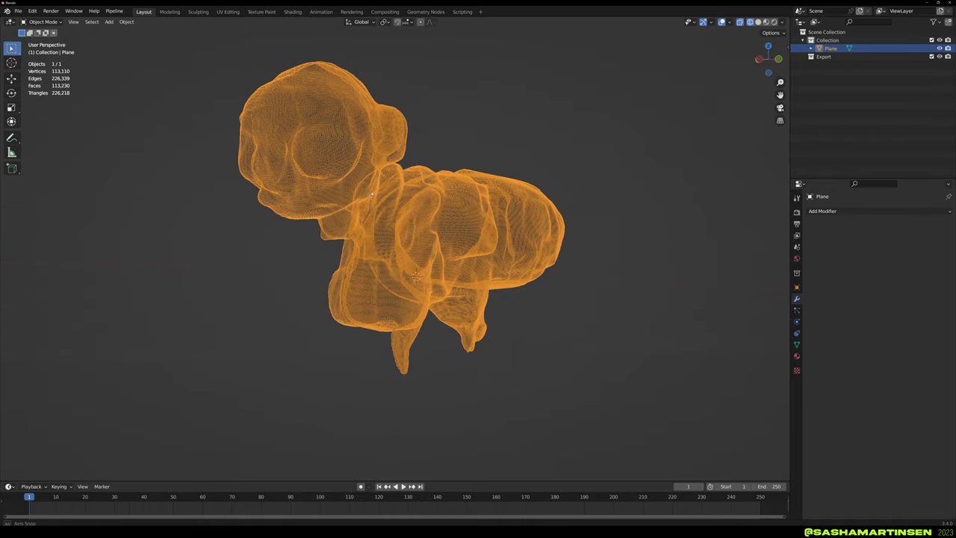
{"action": "scroll", "coordinate": [433, 198], "scroll_direction": "up", "scroll_amount": 5}
{"action": "middle_click_drag", "start_coordinate": [458, 202], "coordinate": [409, 191]}
{"action": "scroll", "coordinate": [409, 193], "scroll_direction": "down", "scroll_amount": 8}
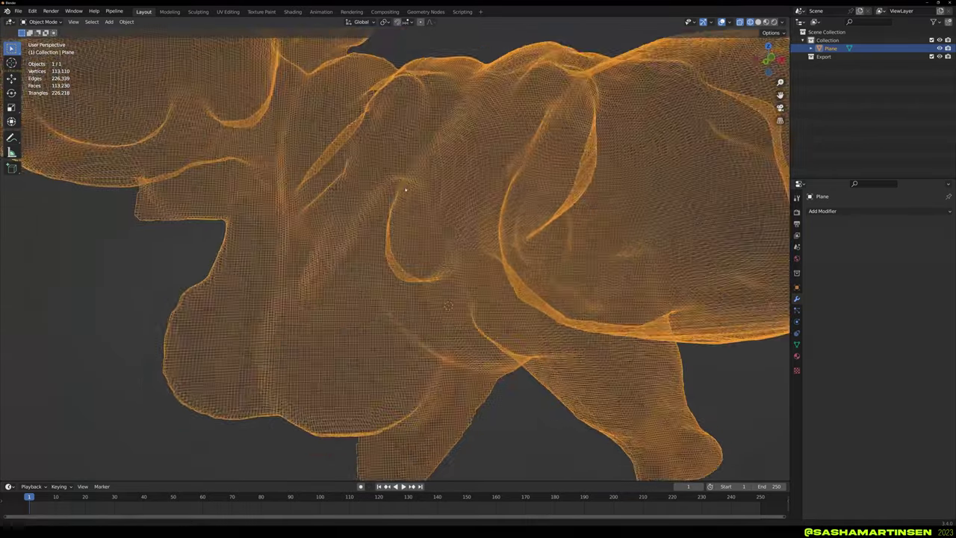
- Add a Decimate modifier to the creature and set its collapse ratio to 0.2
{"action": "left_click", "coordinate": [866, 210]}
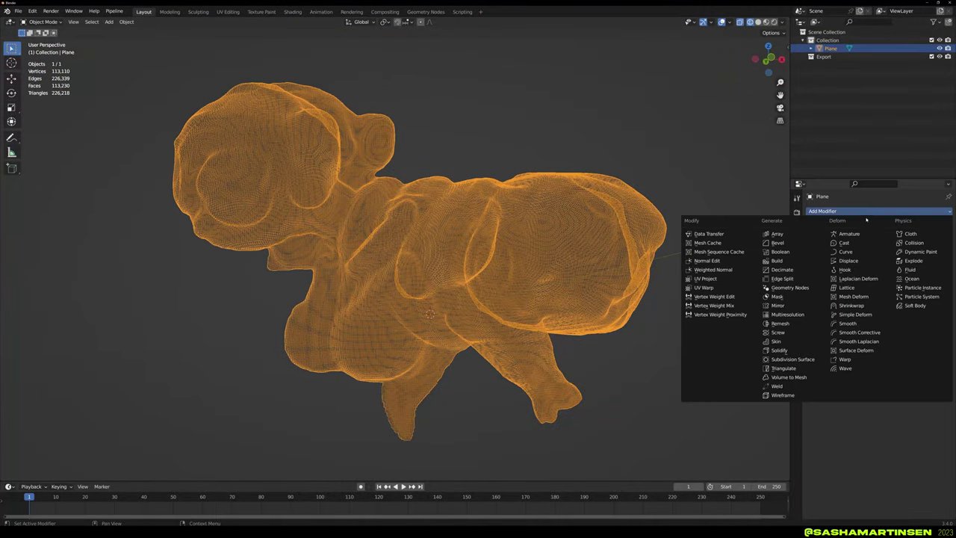
{"action": "left_click", "coordinate": [761, 268]}
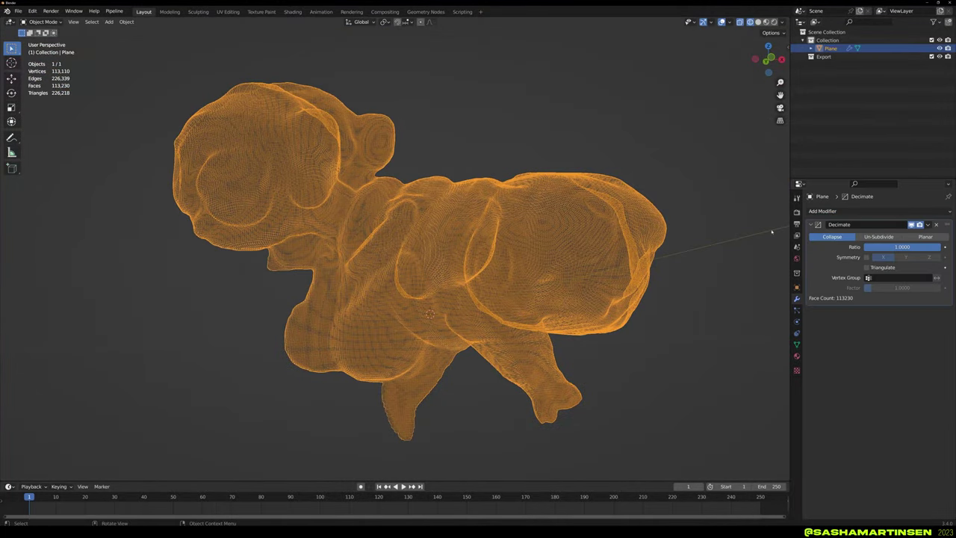
{"action": "middle_click_drag", "start_coordinate": [772, 231], "coordinate": [630, 216]}
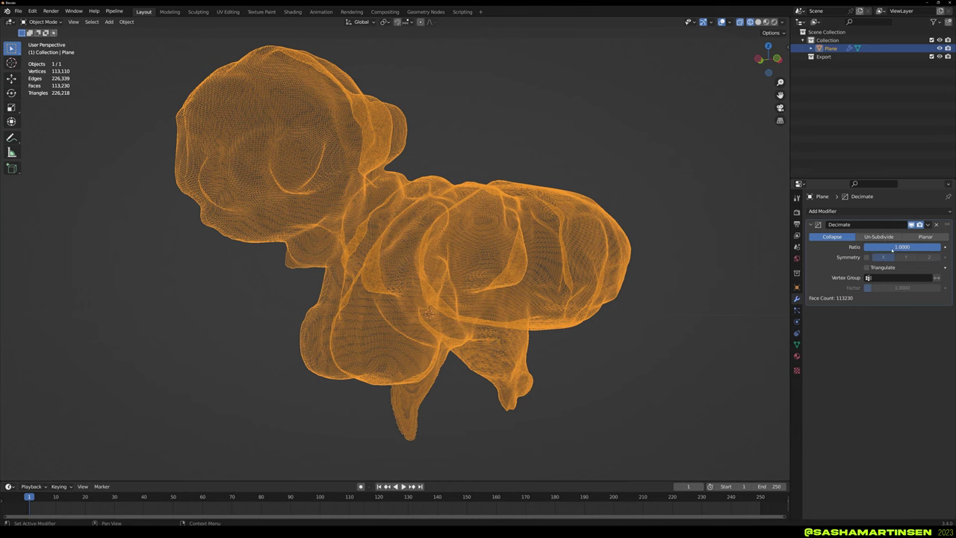
{"action": "left_click", "coordinate": [892, 249]}
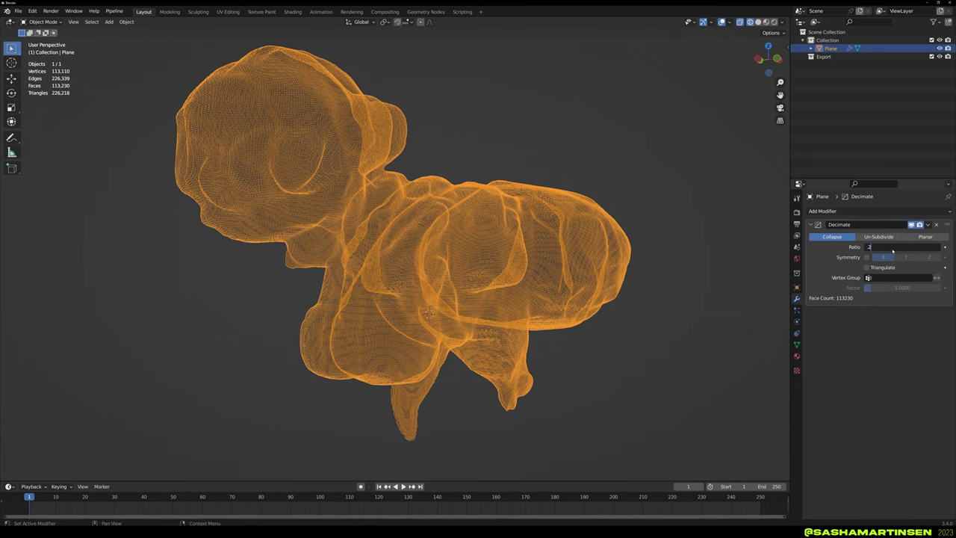
{"action": "key", "text": "Return"}
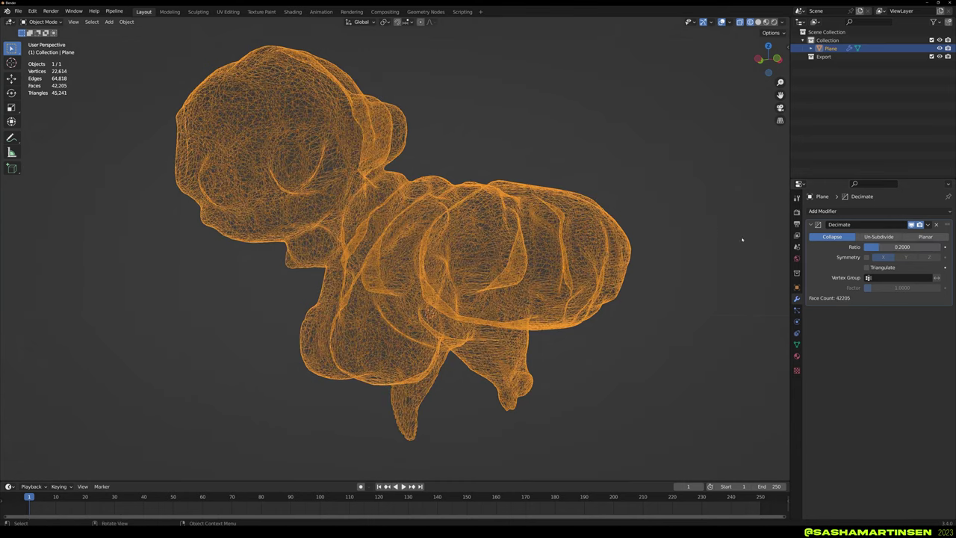
- Lower the creature's Decimate collapse ratio to 0.1
{"action": "left_click", "coordinate": [919, 249]}
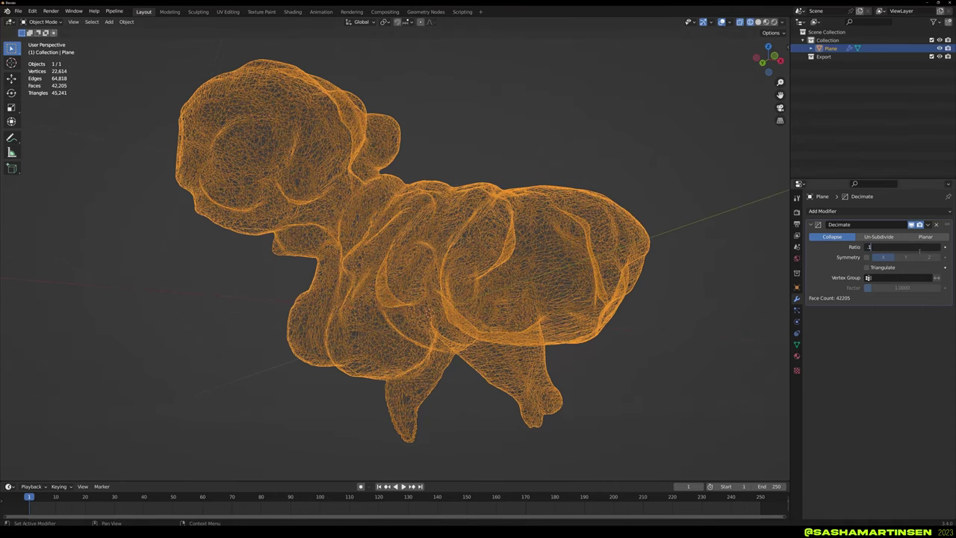
{"action": "type", "text": ".1"}
{"action": "key", "text": "Return"}
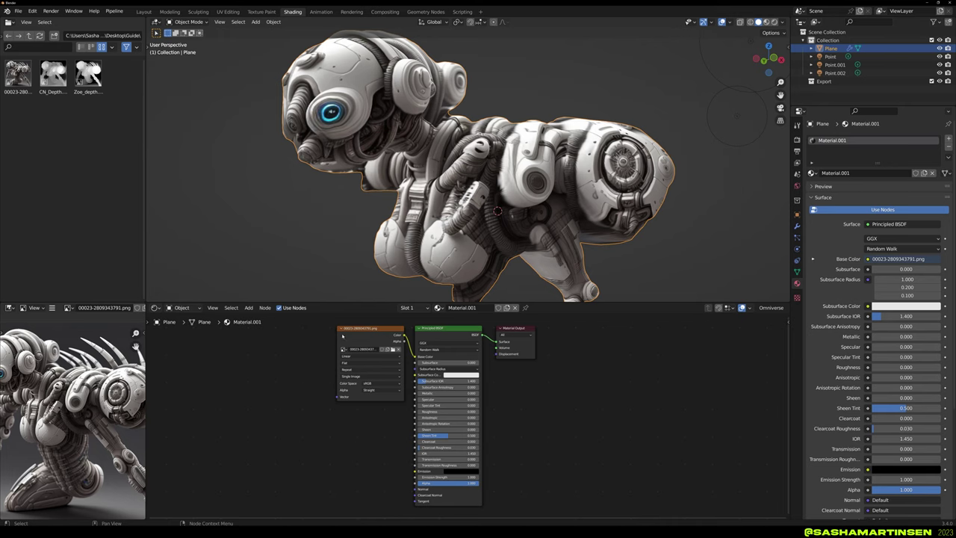
- Switch to ShaderMap and load 00023-2809343791.png from the Guide folder as the source image
{"action": "left_click_drag", "start_coordinate": [293, 343], "coordinate": [589, 433]}
{"action": "left_click", "coordinate": [542, 453]}
{"action": "left_click", "coordinate": [147, 532]}
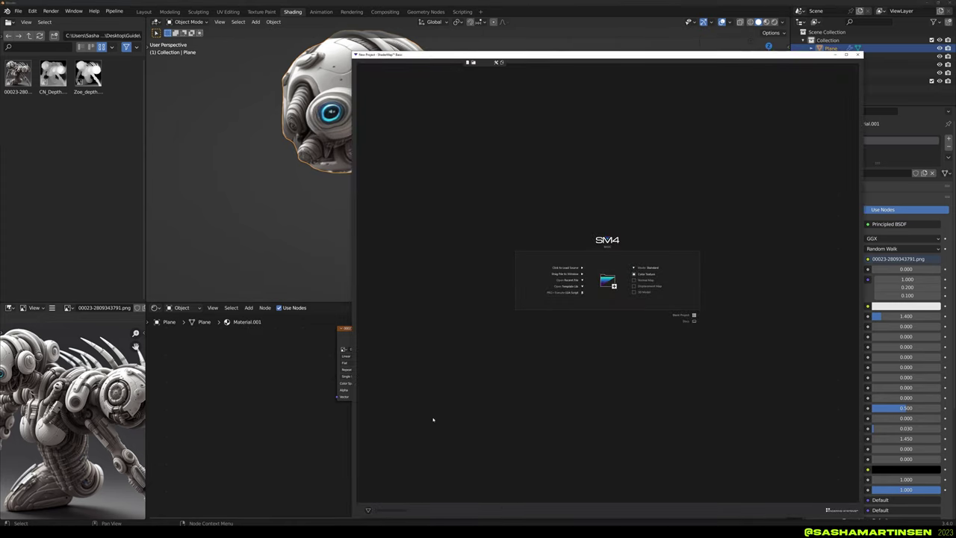
{"action": "left_click", "coordinate": [385, 532]}
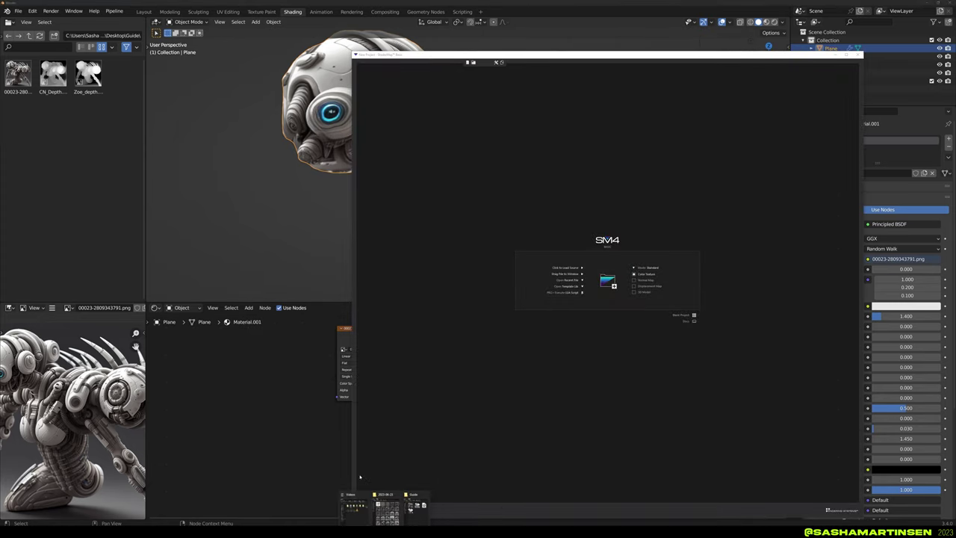
{"action": "left_click", "coordinate": [416, 508]}
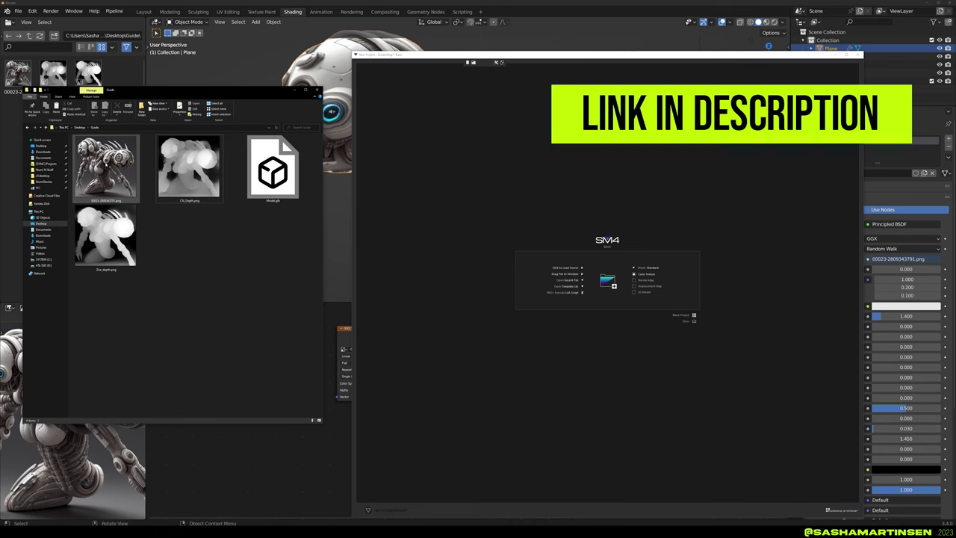
{"action": "left_click_drag", "start_coordinate": [112, 177], "coordinate": [606, 166]}
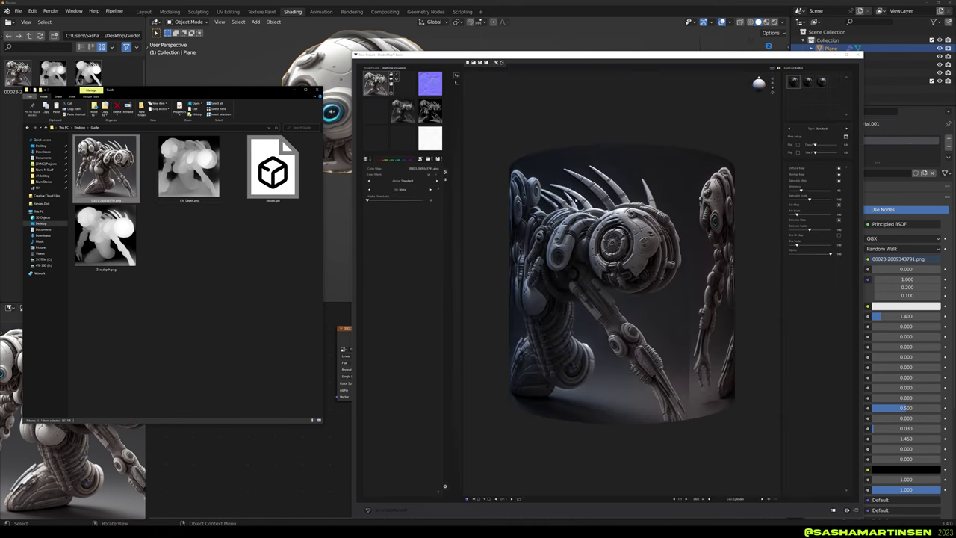
- Adjust the normal map's intensity slightly and enable its Invert option, checking the effect on the creature preview
{"action": "left_click_drag", "start_coordinate": [526, 214], "coordinate": [619, 191]}
{"action": "scroll", "coordinate": [639, 166], "scroll_direction": "up", "scroll_amount": 6}
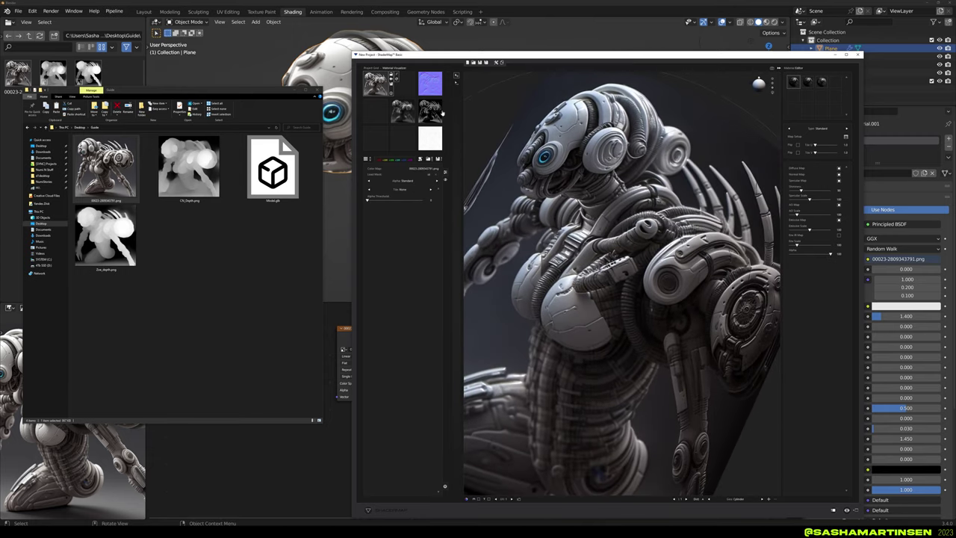
{"action": "left_click", "coordinate": [429, 83]}
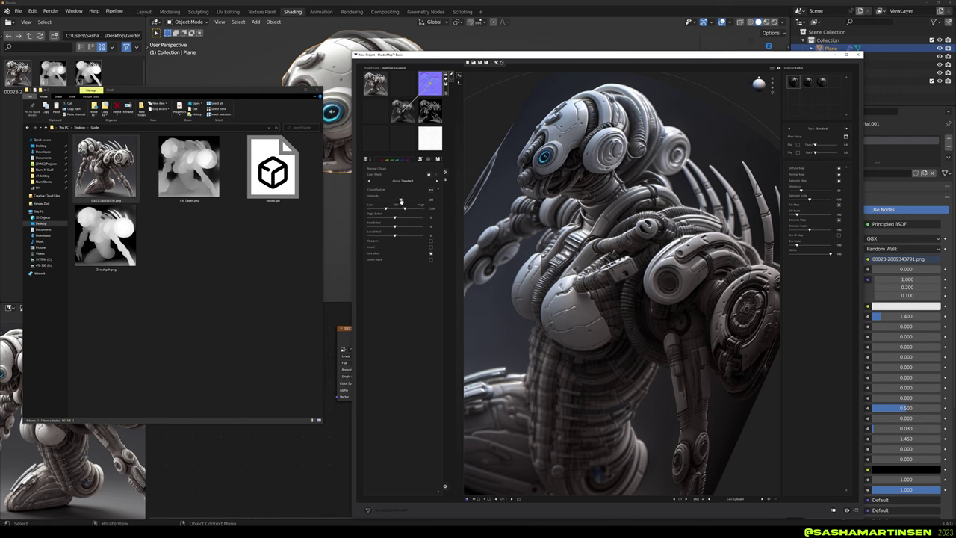
{"action": "left_click_drag", "start_coordinate": [401, 201], "coordinate": [401, 200]}
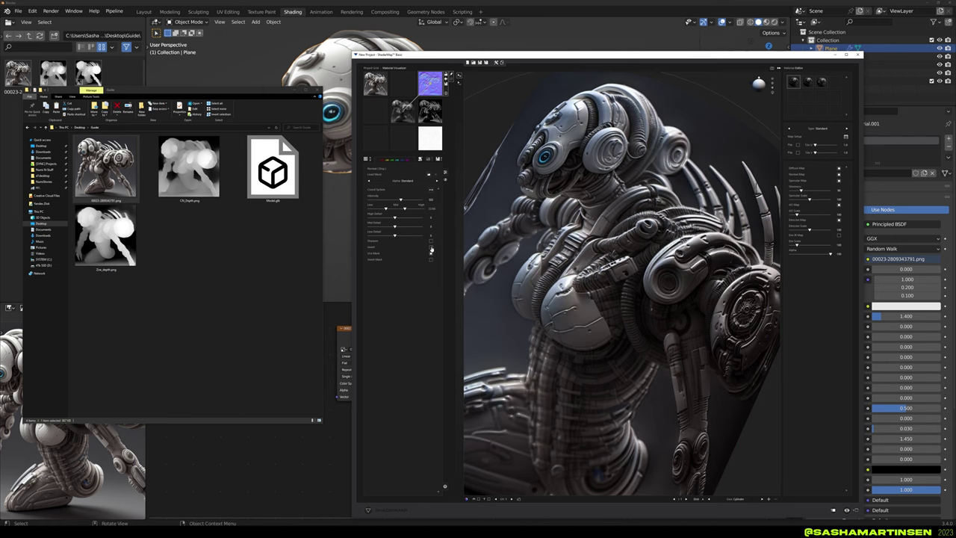
{"action": "left_click", "coordinate": [430, 248]}
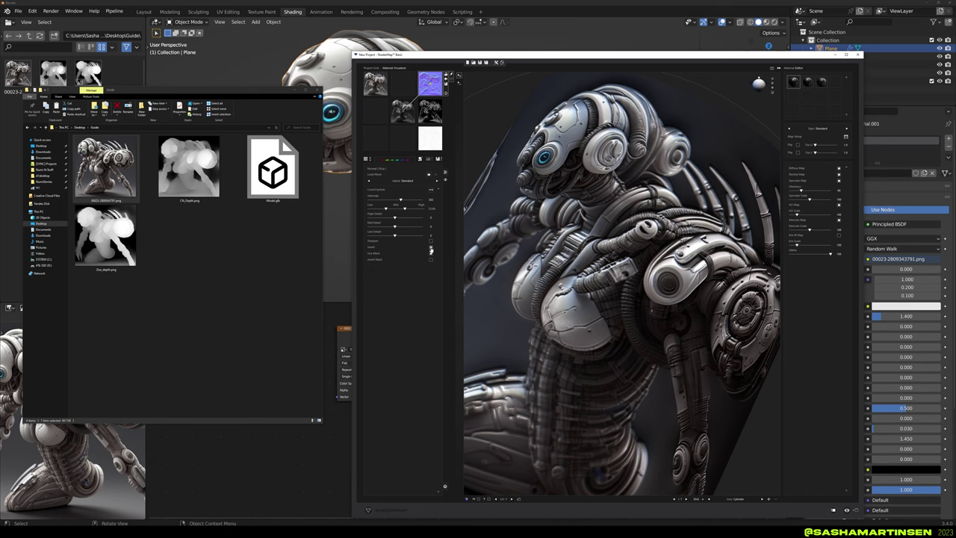
{"action": "left_click_drag", "start_coordinate": [612, 276], "coordinate": [640, 340]}
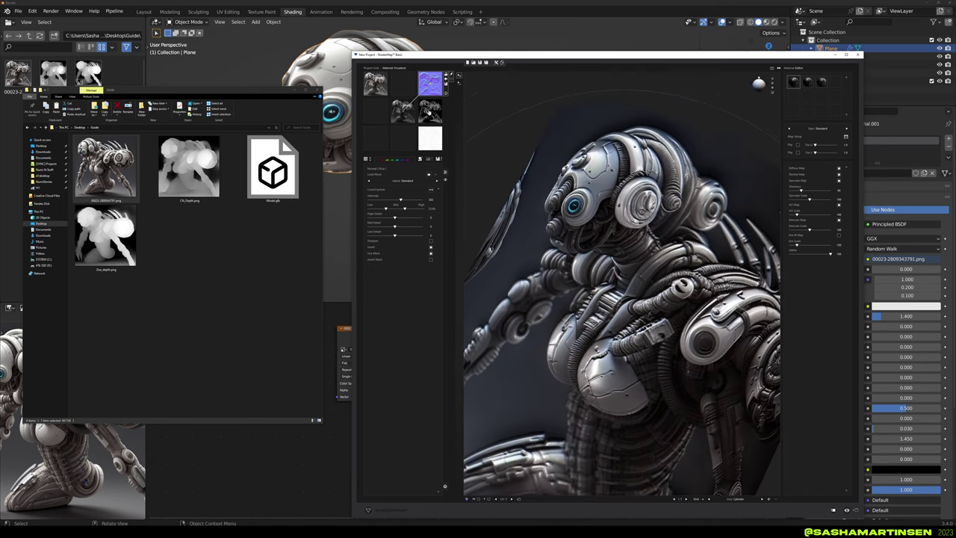
- Save the generated normal map and specular map to files in the Guide folder
{"action": "left_click", "coordinate": [429, 111]}
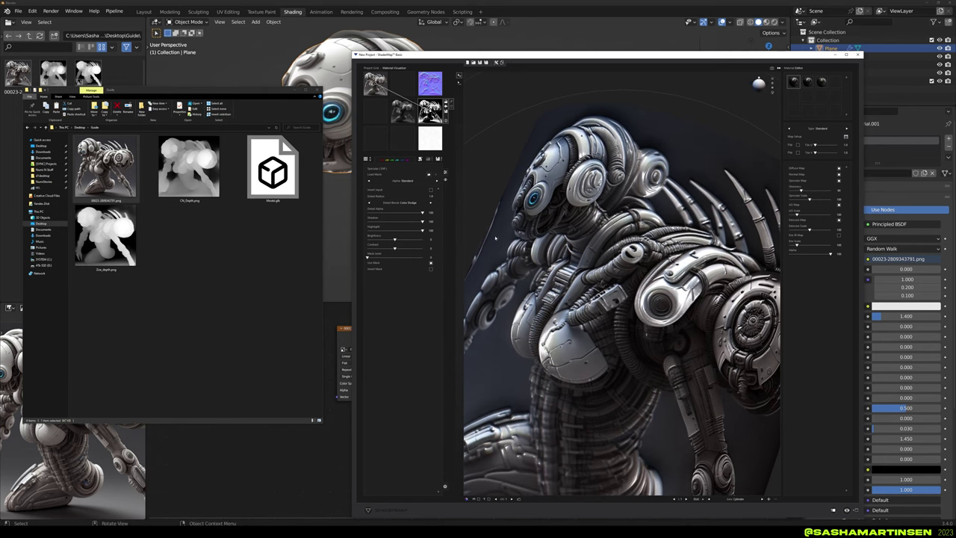
{"action": "left_click", "coordinate": [429, 82]}
{"action": "left_click", "coordinate": [446, 84]}
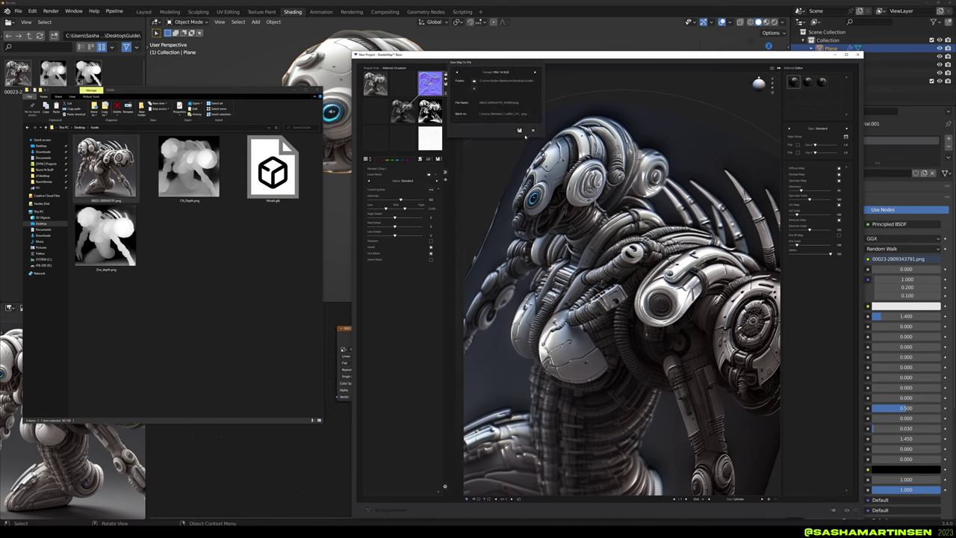
{"action": "left_click", "coordinate": [519, 129]}
{"action": "left_click", "coordinate": [429, 110]}
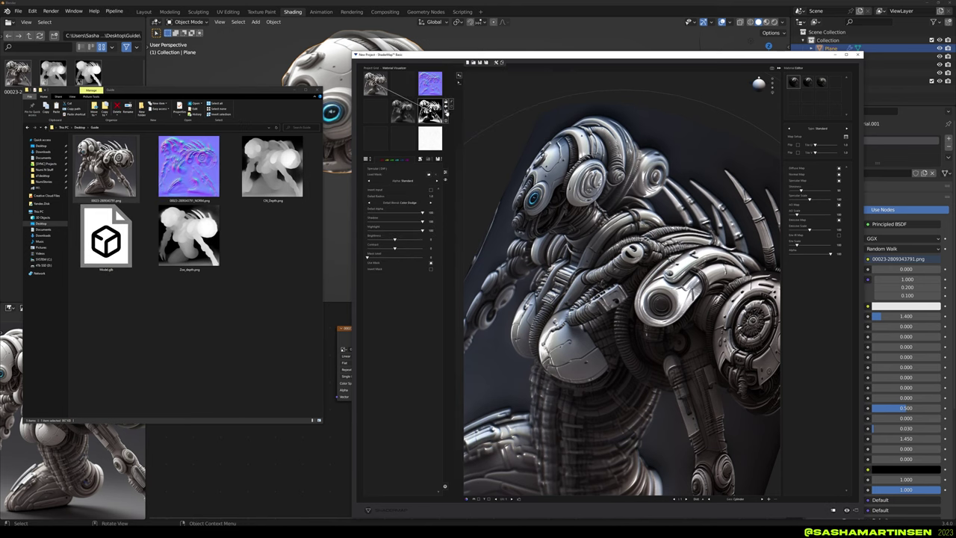
{"action": "left_click", "coordinate": [447, 113]}
{"action": "left_click", "coordinate": [520, 147]}
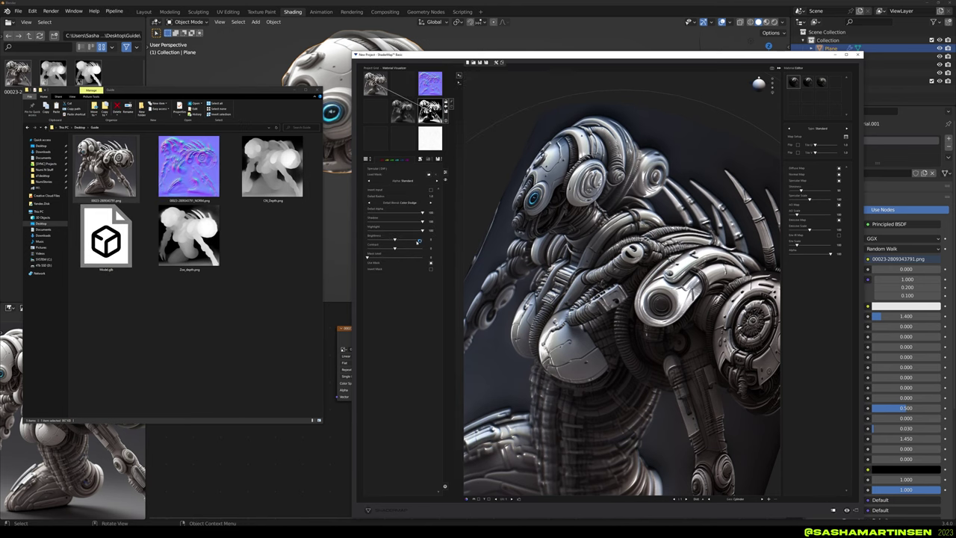
- Return to Blender, add an Image Texture node to the creature's material and connect its Color output to the Principled BSDF Normal input
{"action": "left_click", "coordinate": [304, 459]}
{"action": "middle_click_drag", "start_coordinate": [298, 436], "coordinate": [269, 414]}
{"action": "key", "text": "shift+a"}
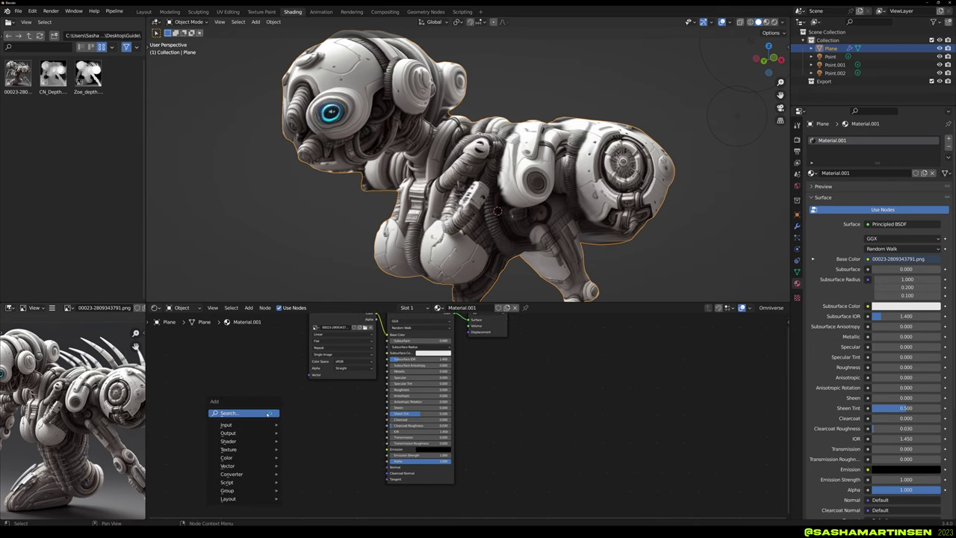
{"action": "left_click", "coordinate": [268, 414]}
{"action": "type", "text": "image"}
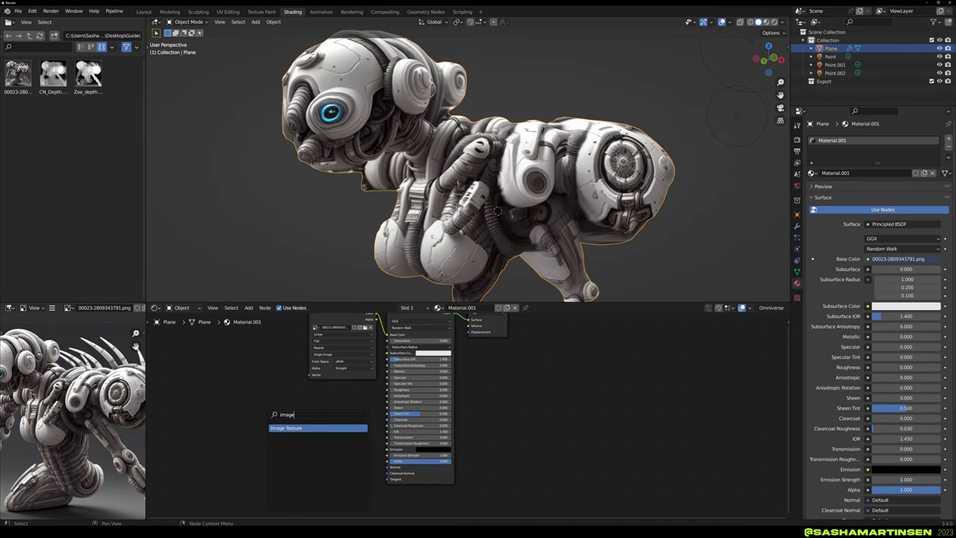
{"action": "key", "text": "Return"}
{"action": "left_click", "coordinate": [311, 427]}
{"action": "left_click_drag", "start_coordinate": [334, 417], "coordinate": [387, 467]}
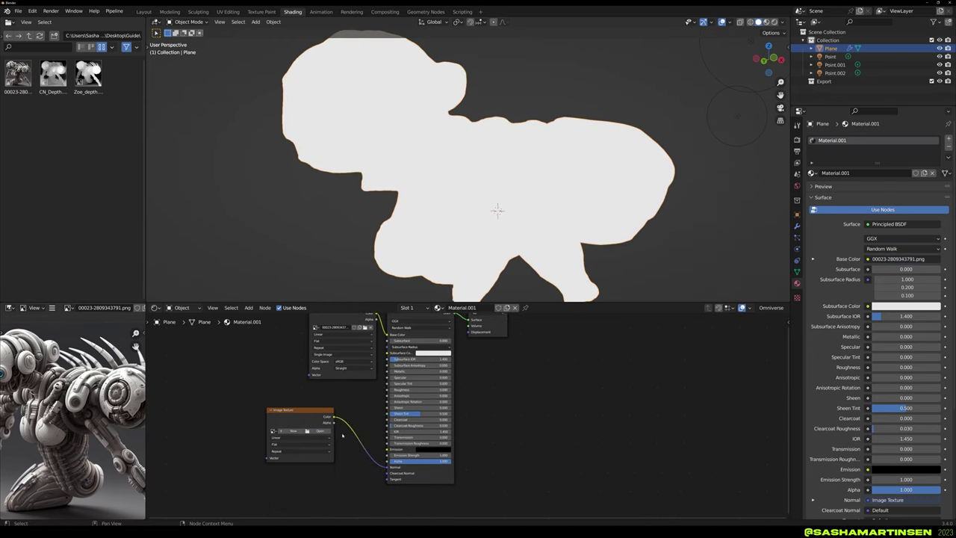
{"action": "left_click", "coordinate": [320, 431]}
{"action": "left_click", "coordinate": [284, 224]}
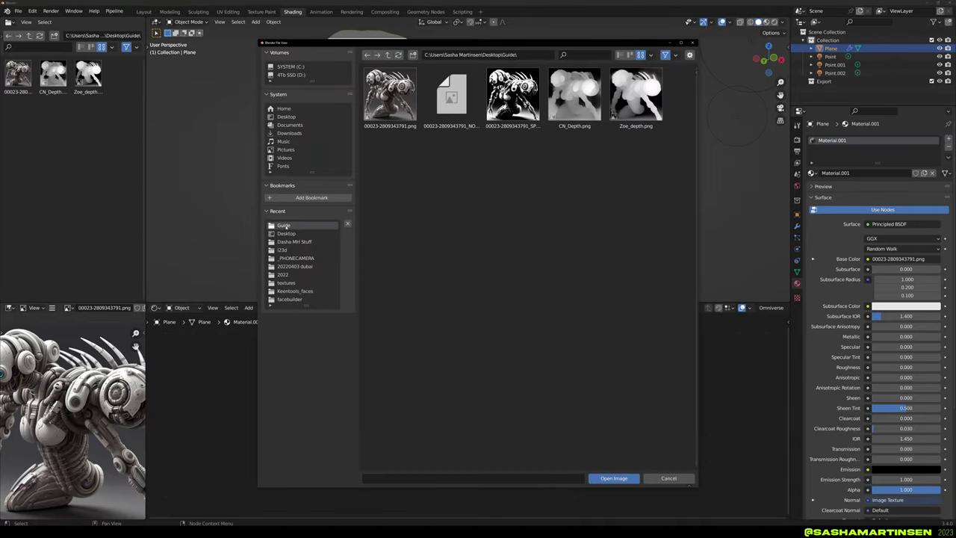
{"action": "double_click", "coordinate": [454, 96]}
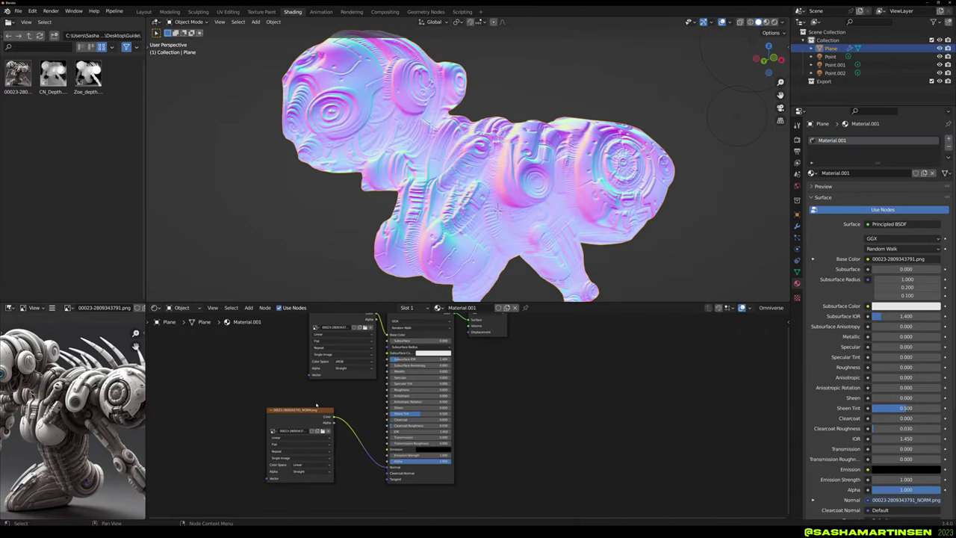
{"action": "left_click_drag", "start_coordinate": [316, 409], "coordinate": [343, 423]}
{"action": "key", "text": "shift+a"}
{"action": "left_click", "coordinate": [250, 381]}
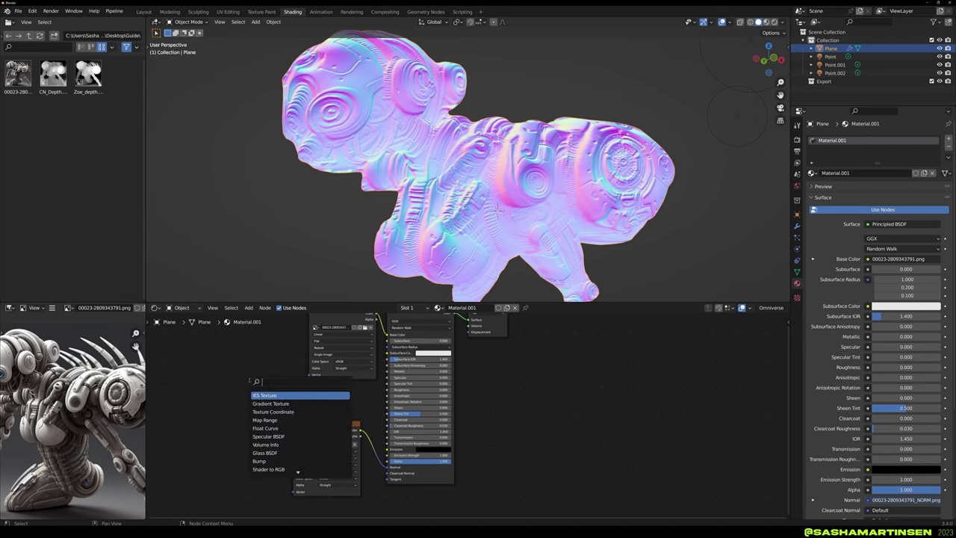
{"action": "type", "text": "image"}
{"action": "key", "text": "Return"}
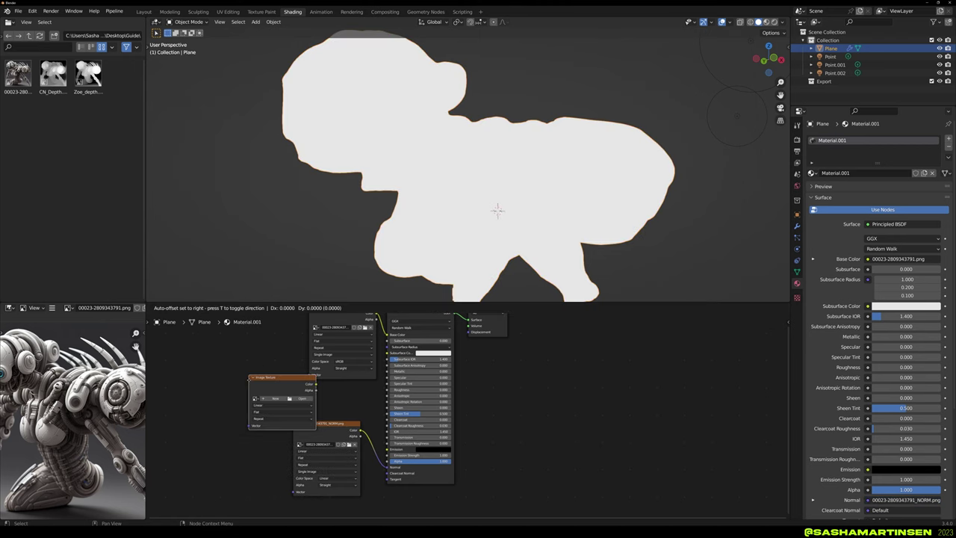
{"action": "left_click", "coordinate": [195, 365]}
{"action": "left_click", "coordinate": [264, 388]}
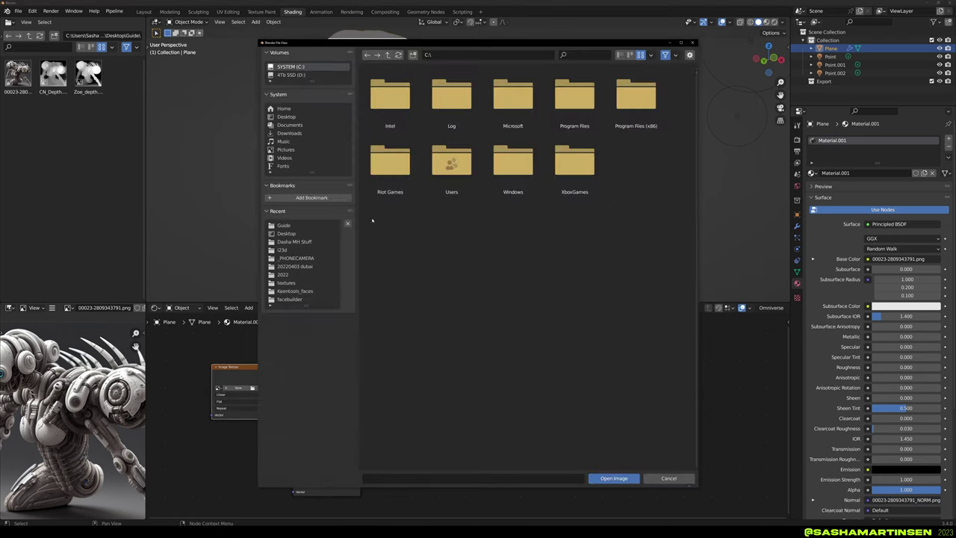
{"action": "double_click", "coordinate": [390, 158]}
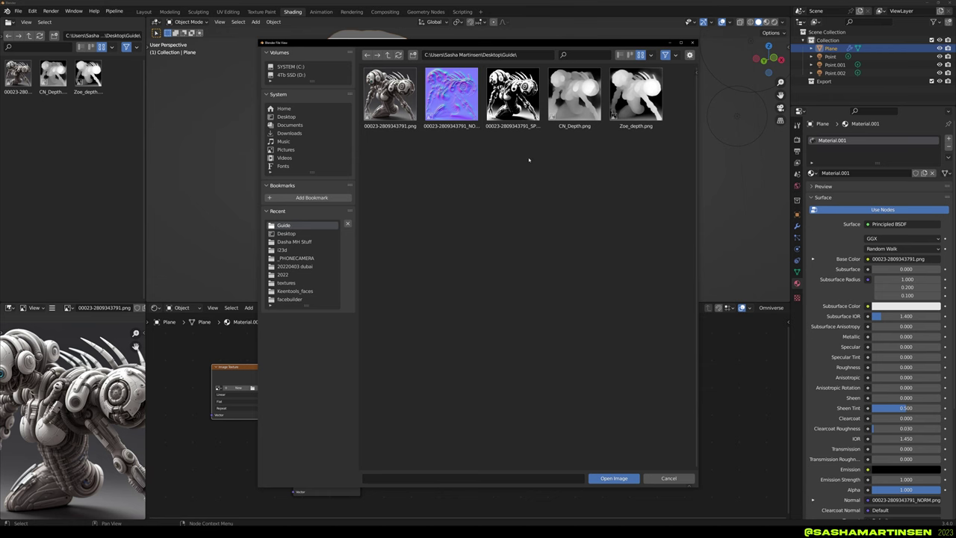
{"action": "left_click", "coordinate": [512, 95]}
{"action": "left_click", "coordinate": [614, 478]}
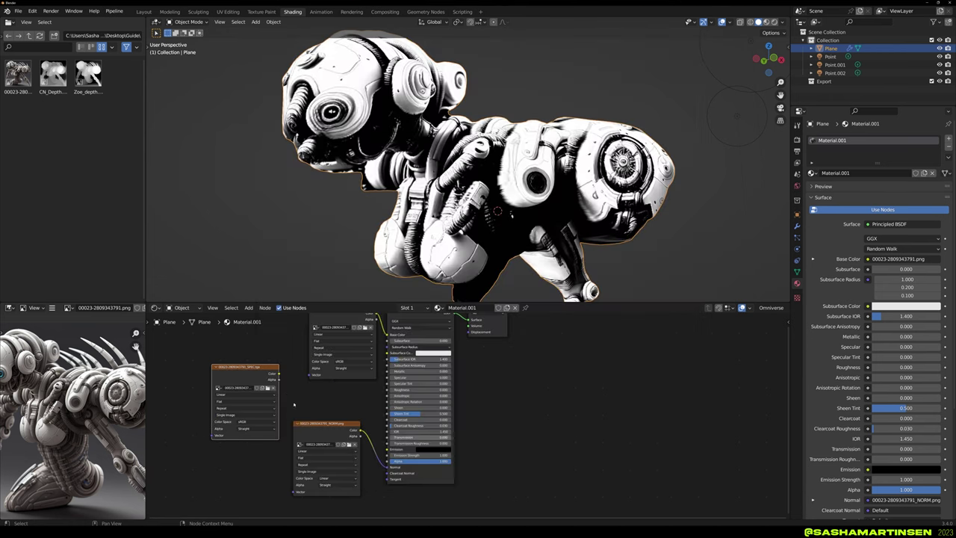
- Connect the specular texture's Color output to the Principled BSDF Specular input and place its node beside the normal map node
{"action": "left_click_drag", "start_coordinate": [278, 374], "coordinate": [389, 378]}
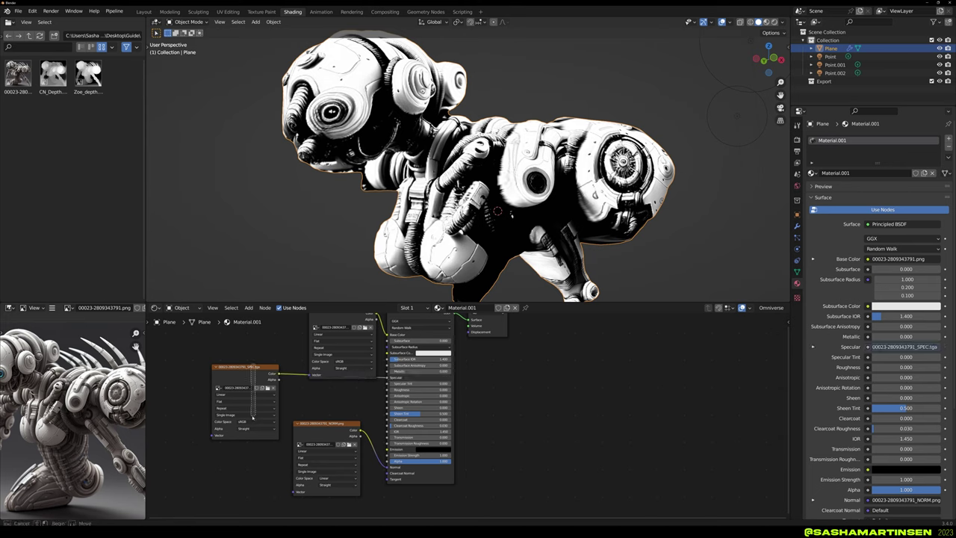
{"action": "left_click", "coordinate": [260, 375]}
{"action": "left_click_drag", "start_coordinate": [261, 400], "coordinate": [266, 436]}
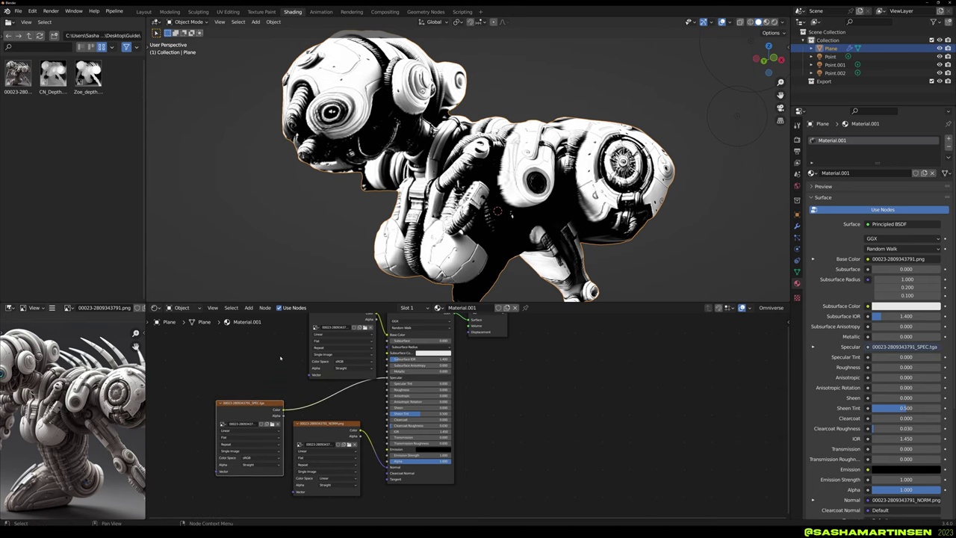
- Move the color texture node further from the shader and cut its link to Base Color
{"action": "middle_click_drag", "start_coordinate": [281, 358], "coordinate": [237, 384]}
{"action": "left_click_drag", "start_coordinate": [304, 336], "coordinate": [273, 337]}
{"action": "right_click_drag", "start_coordinate": [320, 341], "coordinate": [315, 357], "text": "ctrl"}
- Display the creature in Material Preview shading and rotate the environment lighting
{"action": "left_click", "coordinate": [766, 22]}
{"action": "middle_click_drag", "start_coordinate": [577, 127], "coordinate": [553, 117]}
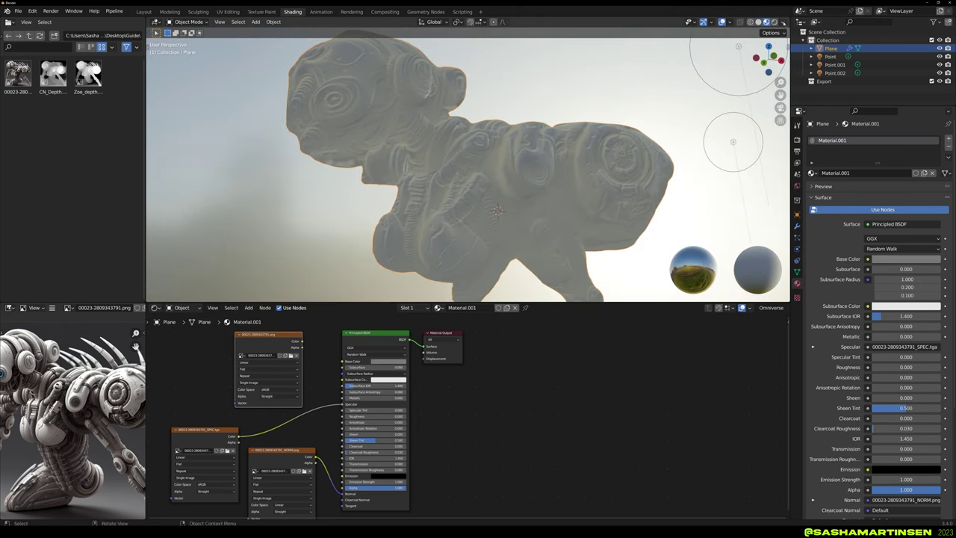
{"action": "left_click", "coordinate": [783, 22]}
{"action": "mouse_move", "coordinate": [777, 110]}
{"action": "left_mouse_down"}
{"action": "mouse_move", "coordinate": [747, 110]}
{"action": "mouse_move", "coordinate": [796, 109]}
{"action": "left_mouse_up"}
{"action": "left_click_drag", "start_coordinate": [631, 154], "coordinate": [567, 158]}
- Apply Shade Smooth to the creature and inspect the surface relief from several angles
{"action": "right_click", "coordinate": [604, 117]}
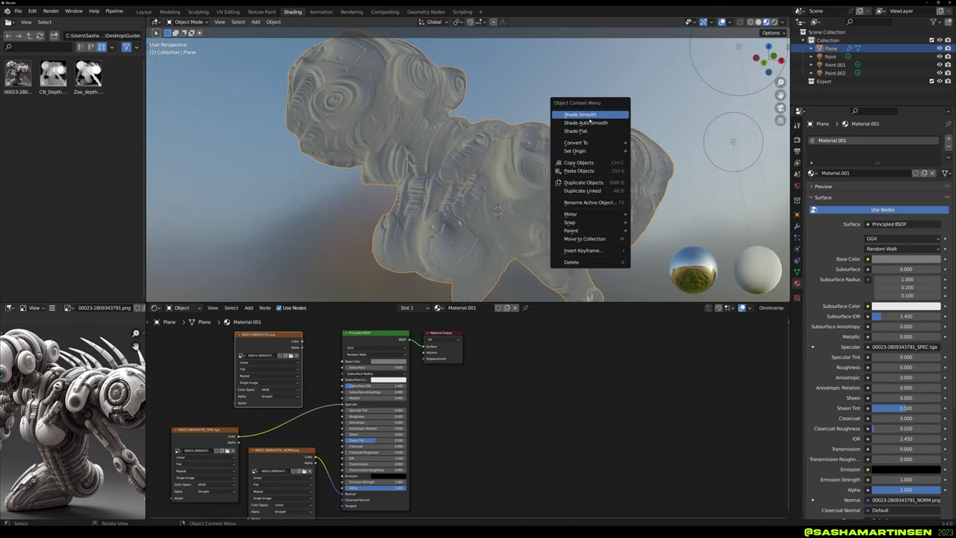
{"action": "left_click", "coordinate": [590, 117]}
{"action": "middle_click_drag", "start_coordinate": [590, 128], "coordinate": [483, 110]}
{"action": "middle_click_drag", "start_coordinate": [434, 150], "coordinate": [526, 140]}
{"action": "scroll", "coordinate": [530, 145], "scroll_direction": "down", "scroll_amount": 2}
{"action": "scroll", "coordinate": [529, 145], "scroll_direction": "up", "scroll_amount": 3}
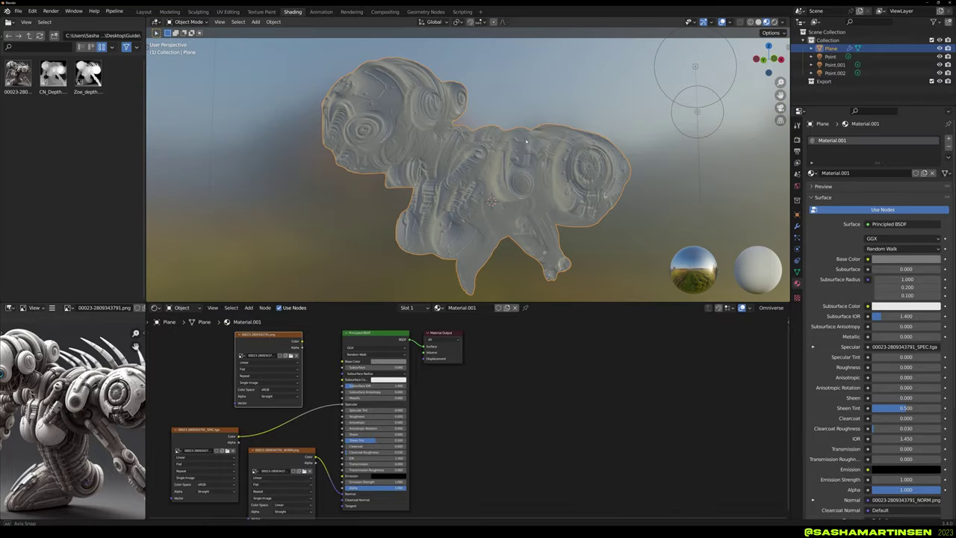
- Reconnect the color texture's Color output to the Principled BSDF Base Color input and check the material from the creature's other side
{"action": "left_click_drag", "start_coordinate": [304, 345], "coordinate": [343, 363]}
{"action": "middle_click_drag", "start_coordinate": [523, 196], "coordinate": [605, 196]}
{"action": "mouse_move", "coordinate": [456, 184]}
{"action": "middle_mouse_down"}
{"action": "mouse_move", "coordinate": [576, 177]}
{"action": "mouse_move", "coordinate": [469, 176]}
{"action": "middle_mouse_up"}
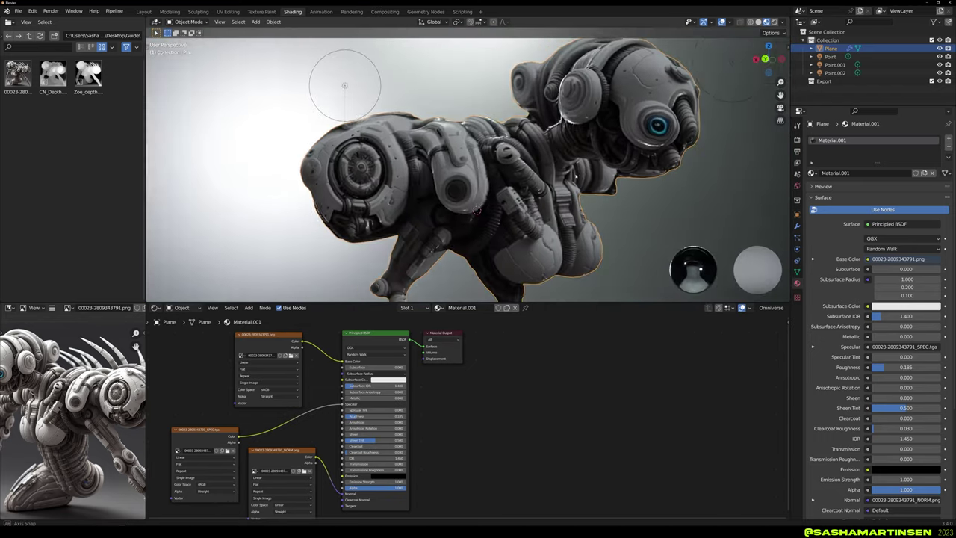
- Rotate the studio environment lighting in the viewport shading options and review the textured creature under it
{"action": "left_click", "coordinate": [782, 21]}
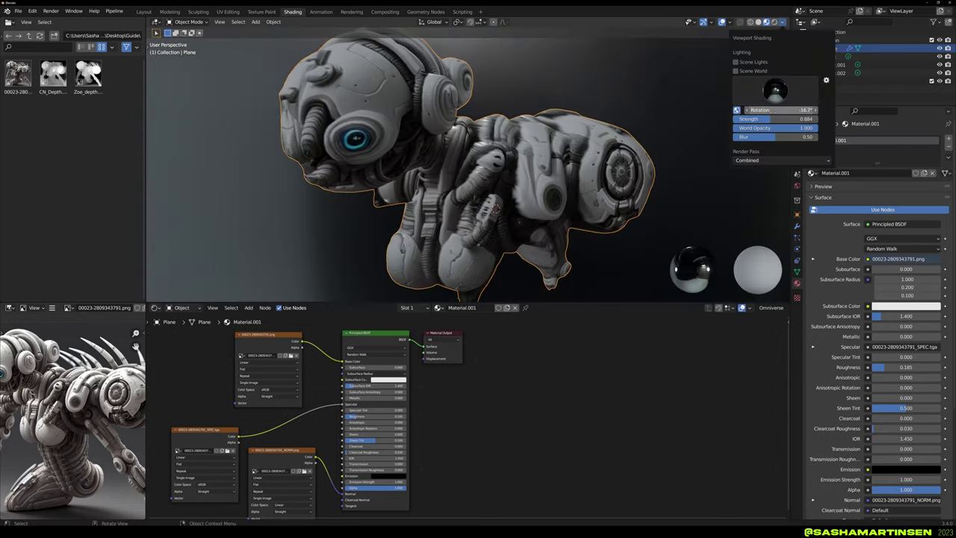
{"action": "mouse_move", "coordinate": [776, 110]}
{"action": "left_mouse_down"}
{"action": "mouse_move", "coordinate": [762, 110]}
{"action": "mouse_move", "coordinate": [814, 110]}
{"action": "left_mouse_up"}
{"action": "mouse_move", "coordinate": [562, 140]}
{"action": "middle_mouse_down"}
{"action": "mouse_move", "coordinate": [496, 133]}
{"action": "mouse_move", "coordinate": [516, 137]}
{"action": "middle_mouse_up"}
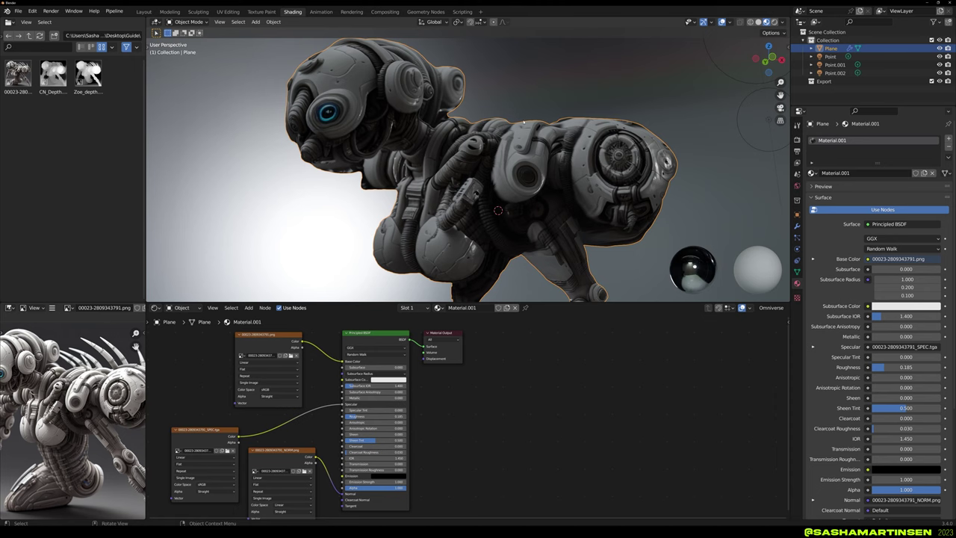
{"action": "middle_click_drag", "start_coordinate": [525, 121], "coordinate": [515, 134]}
{"action": "scroll", "coordinate": [512, 135], "scroll_direction": "down", "scroll_amount": 3}
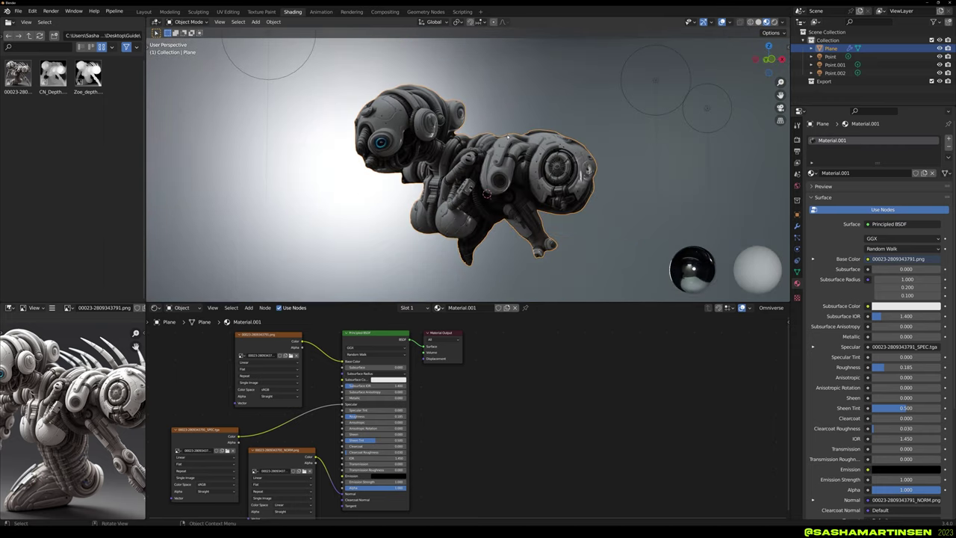
{"action": "scroll", "coordinate": [508, 136], "scroll_direction": "down", "scroll_amount": 2}
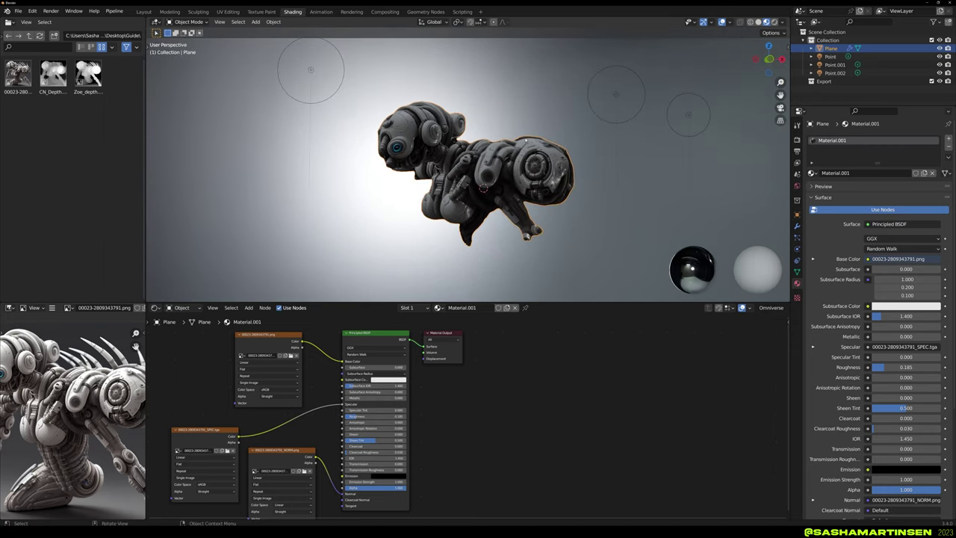